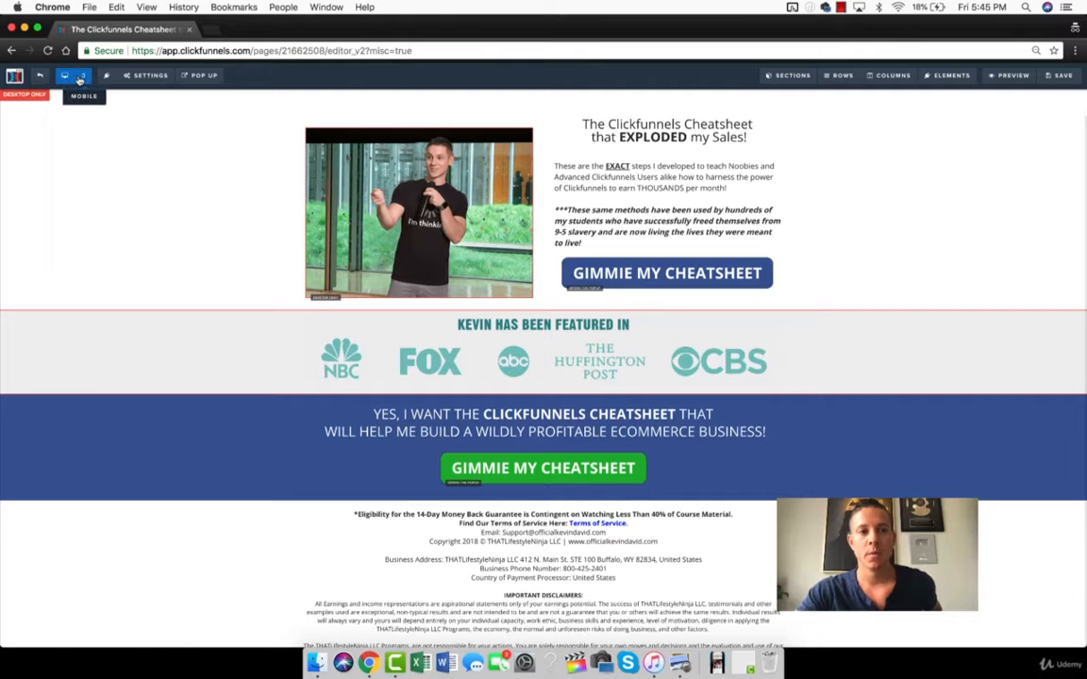
Compare the page's desktop and mobile layouts, examining the full length of the mobile version.
left_click(81, 77)
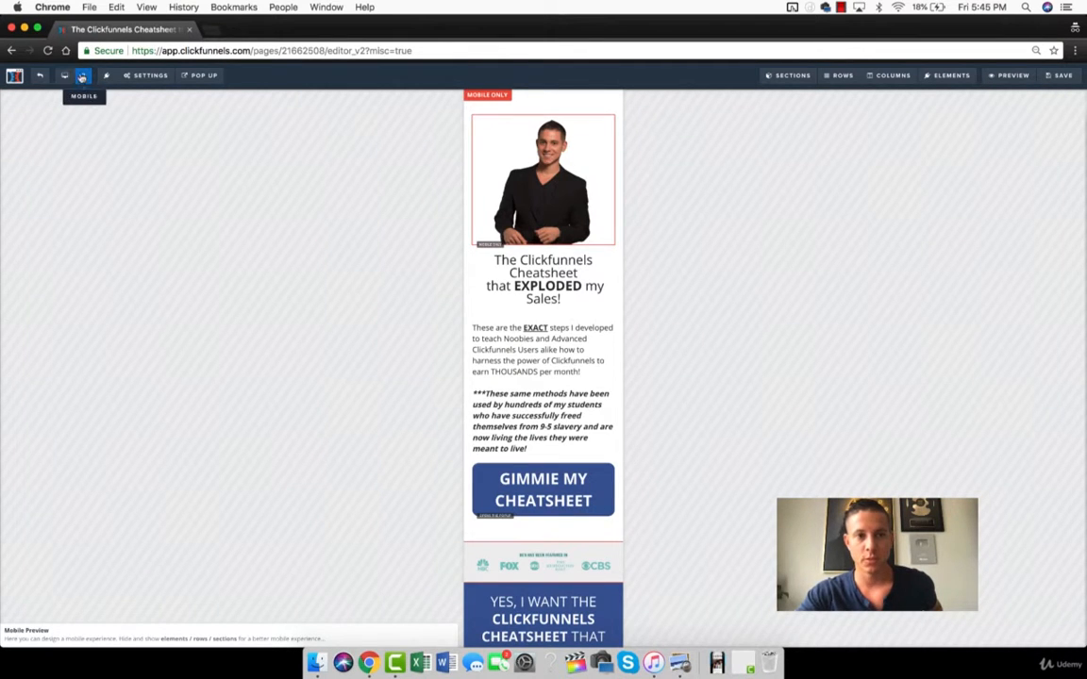
left_click(64, 76)
left_click(81, 76)
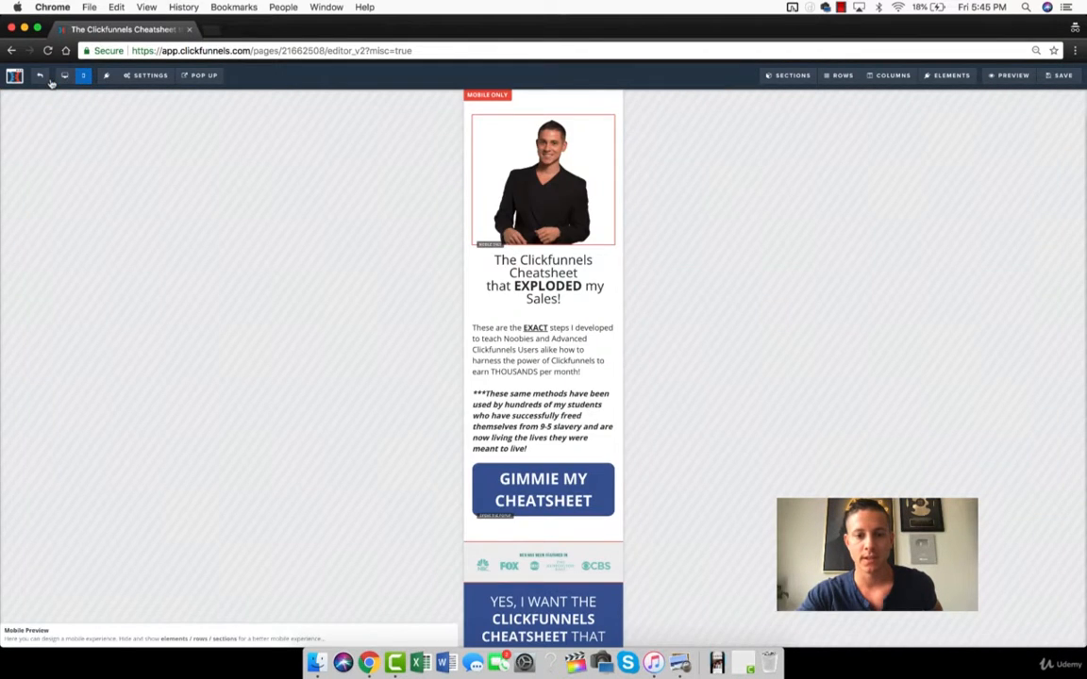
left_click(64, 76)
left_click(81, 77)
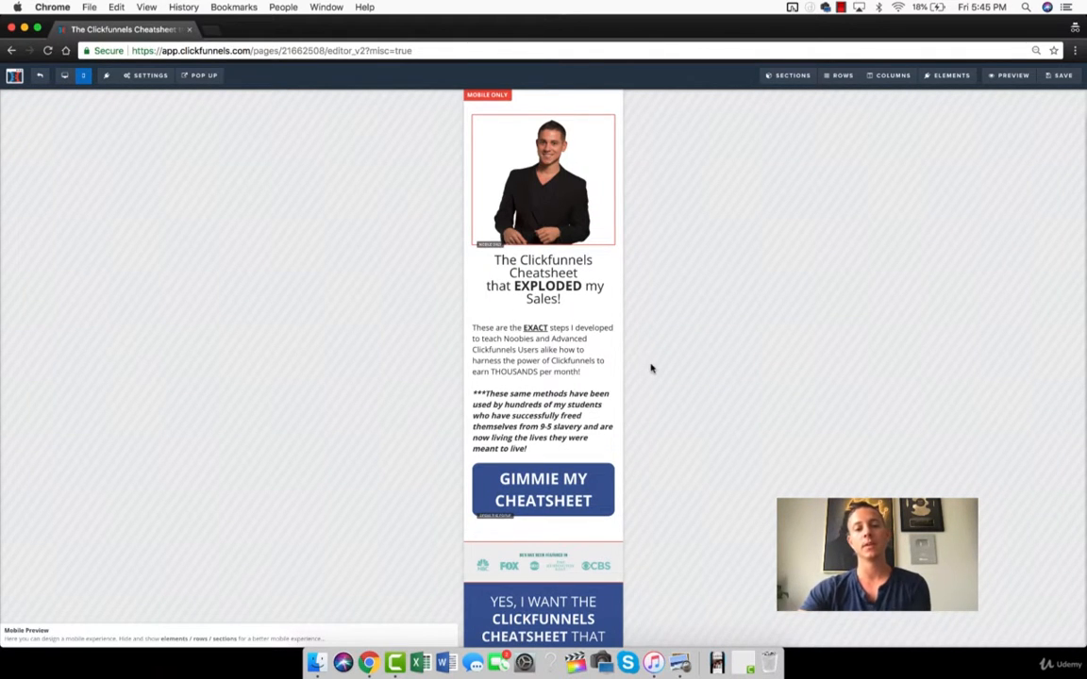
scroll(489, 324, "down", 5)
scroll(487, 321, "down", 5)
scroll(485, 320, "up", 10)
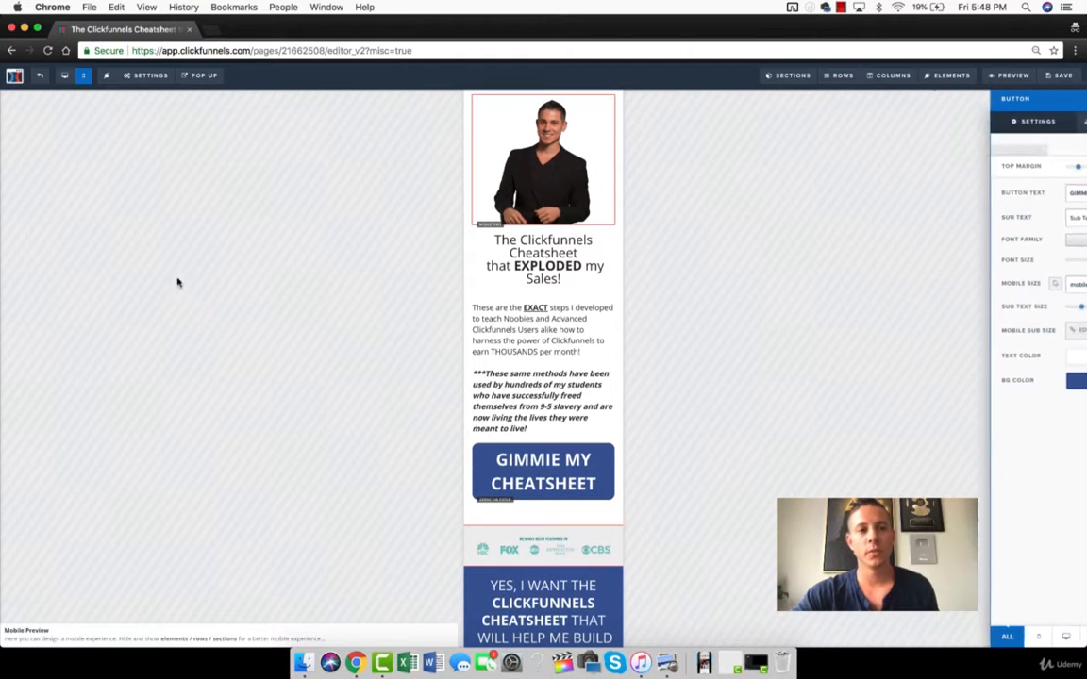
left_click(62, 75)
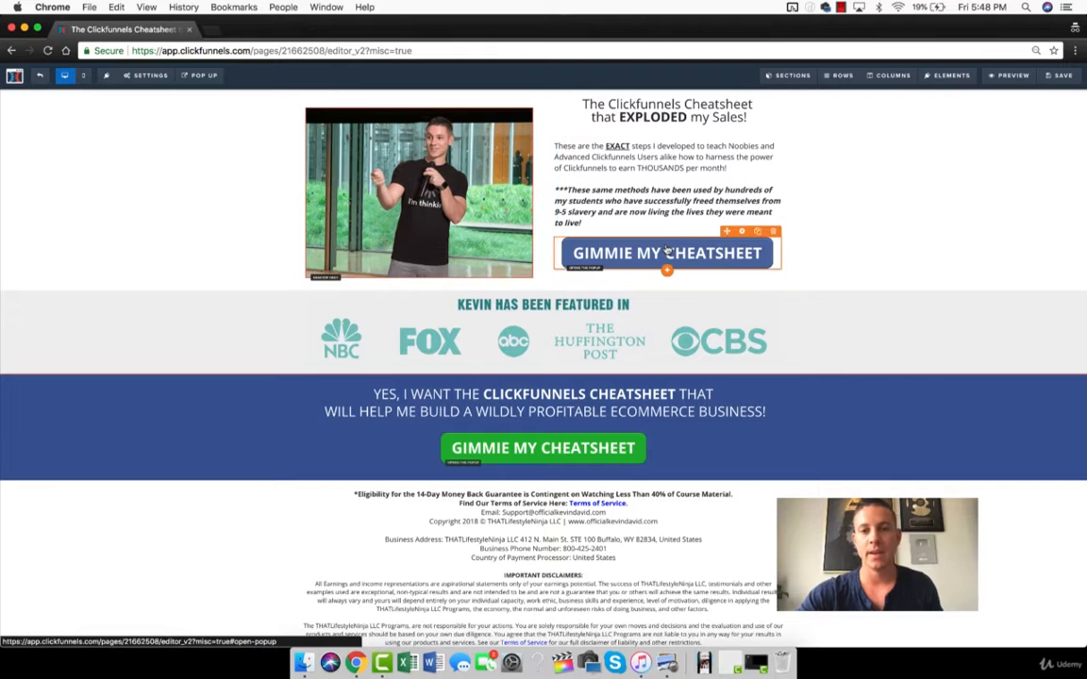
Set the mobile text size of the blue GIMMIE MY CHEATSHEET button to 36px.
left_click(666, 251)
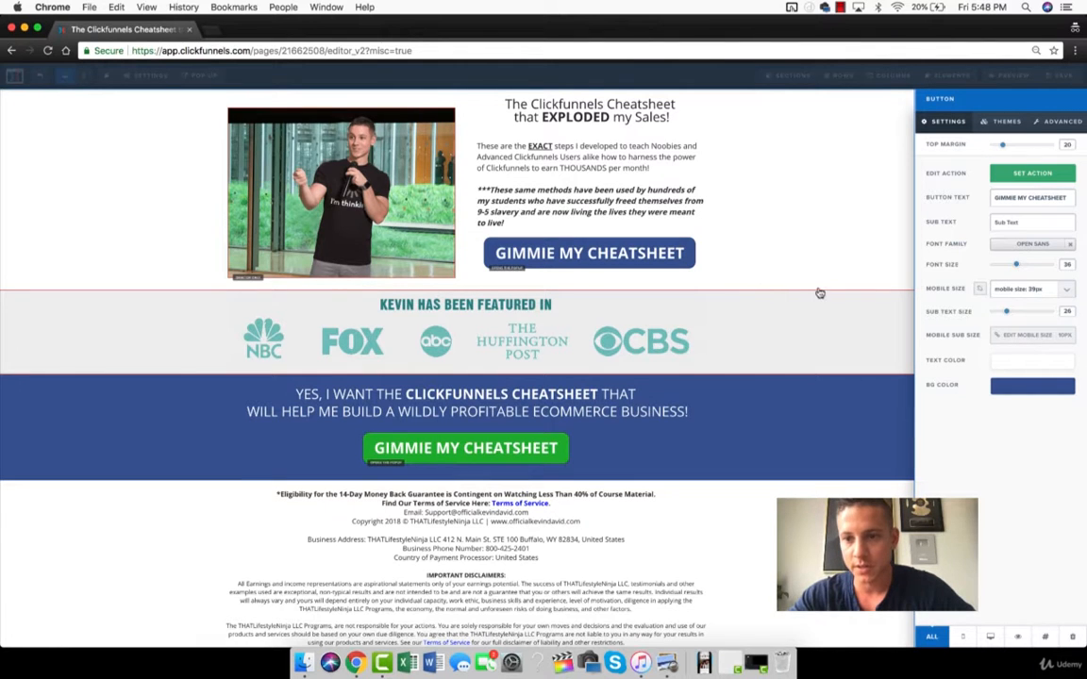
left_click(1033, 291)
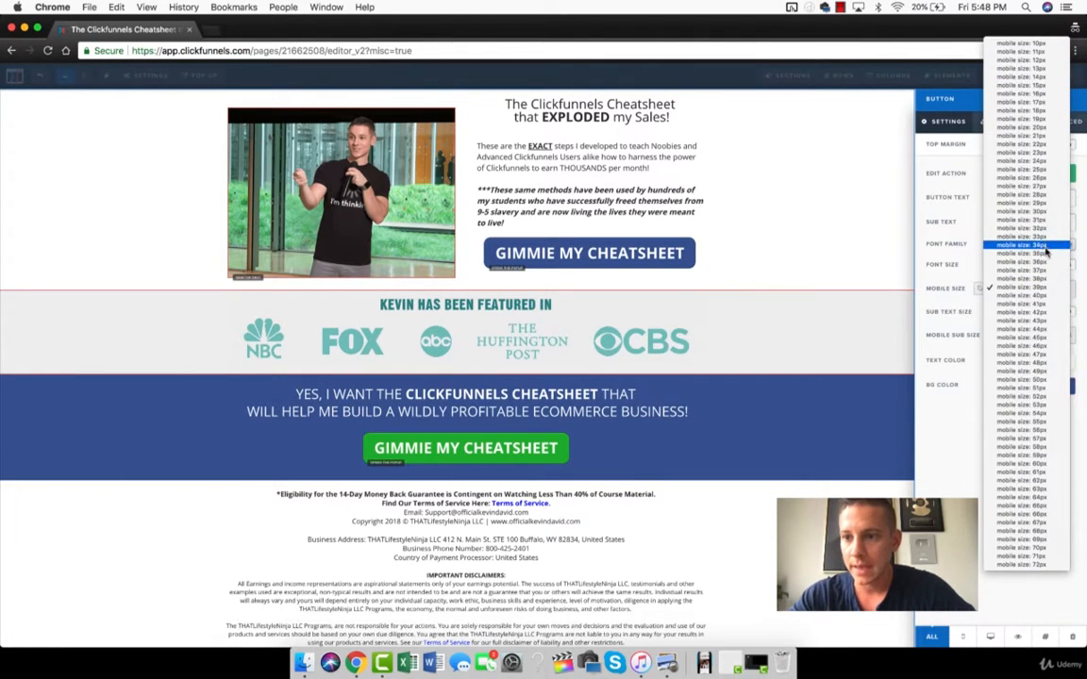
left_click(1042, 262)
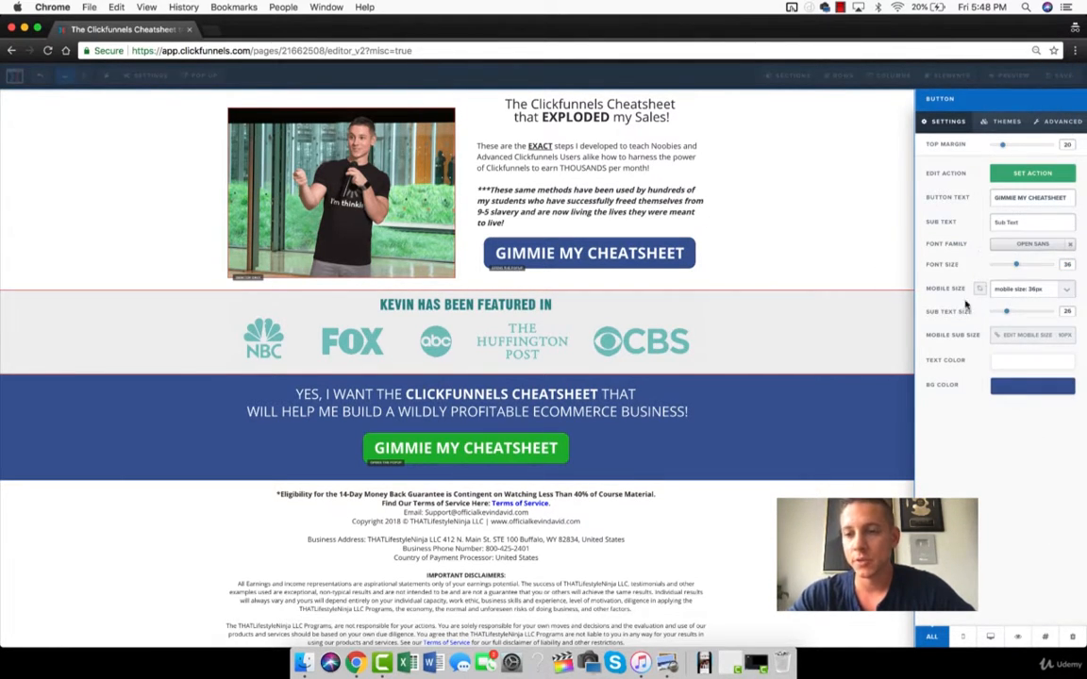
left_click(871, 309)
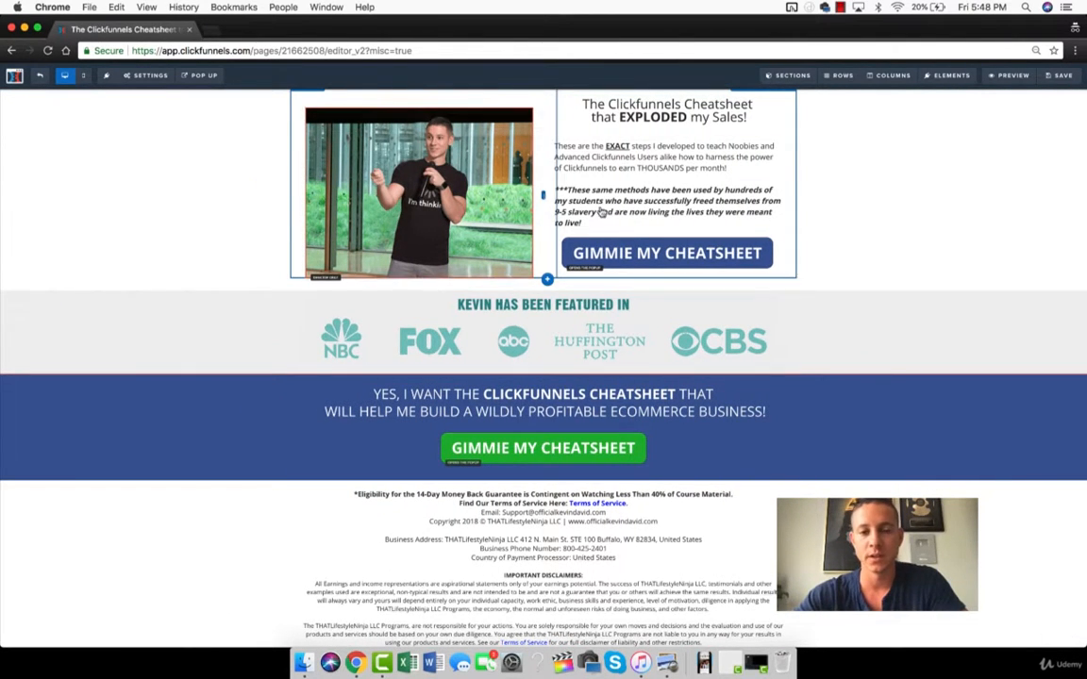
In the mobile layout, try a 61px mobile size on the blue cheatsheet button and set it back to 36px.
left_click(83, 75)
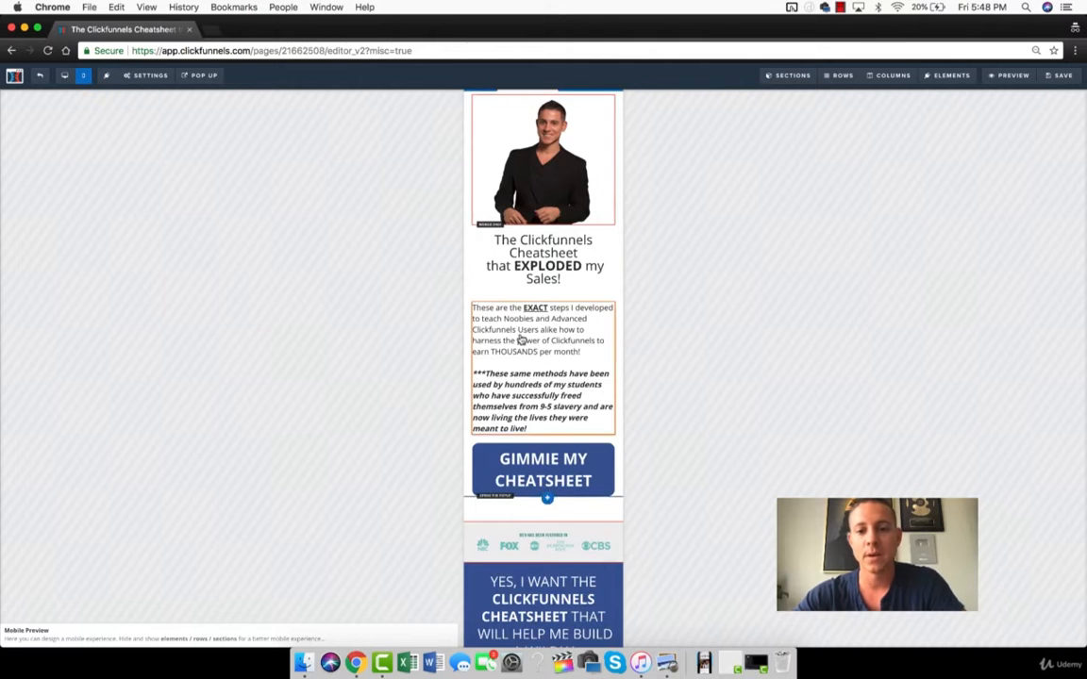
scroll(520, 331, "down", 3)
left_click(543, 284)
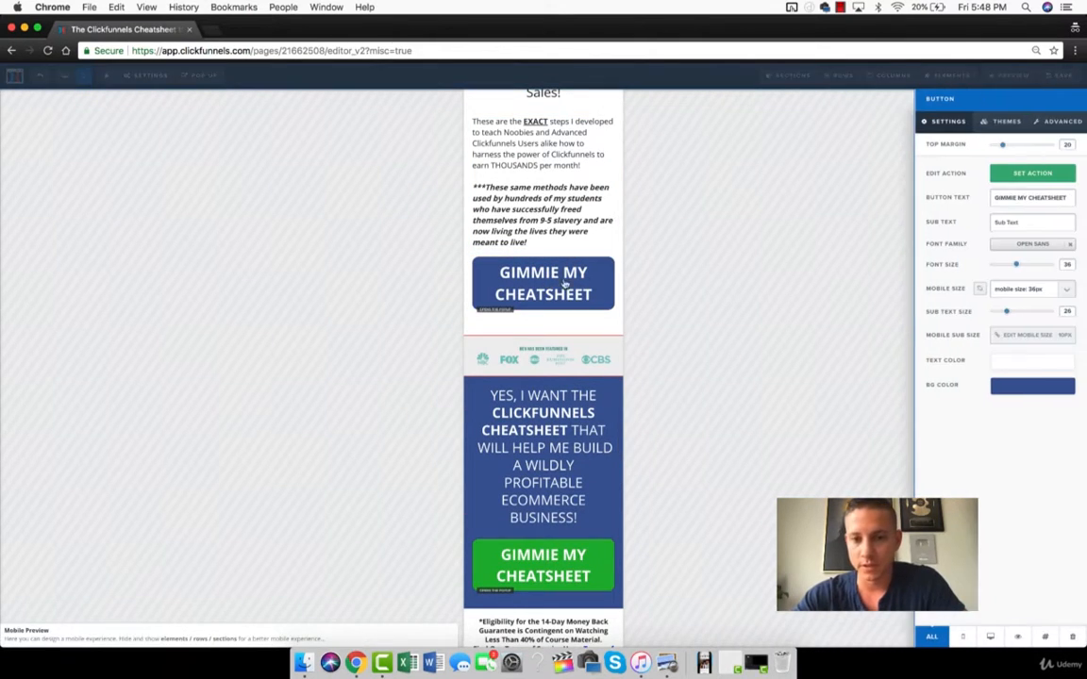
left_click(1024, 288)
left_click(1021, 498)
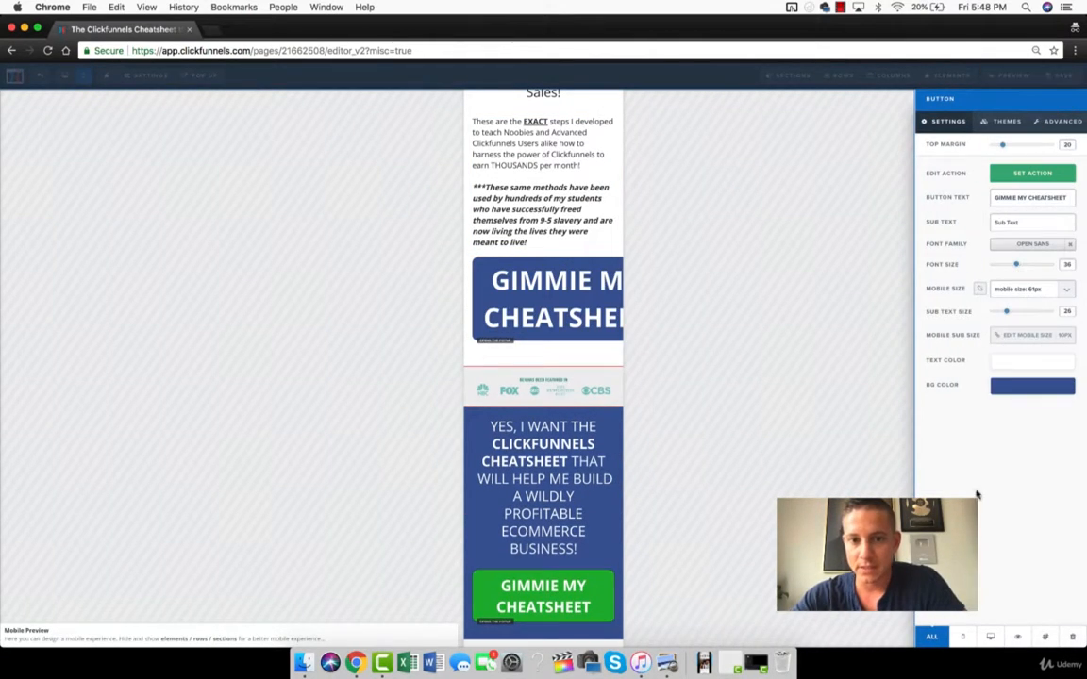
left_click(1034, 287)
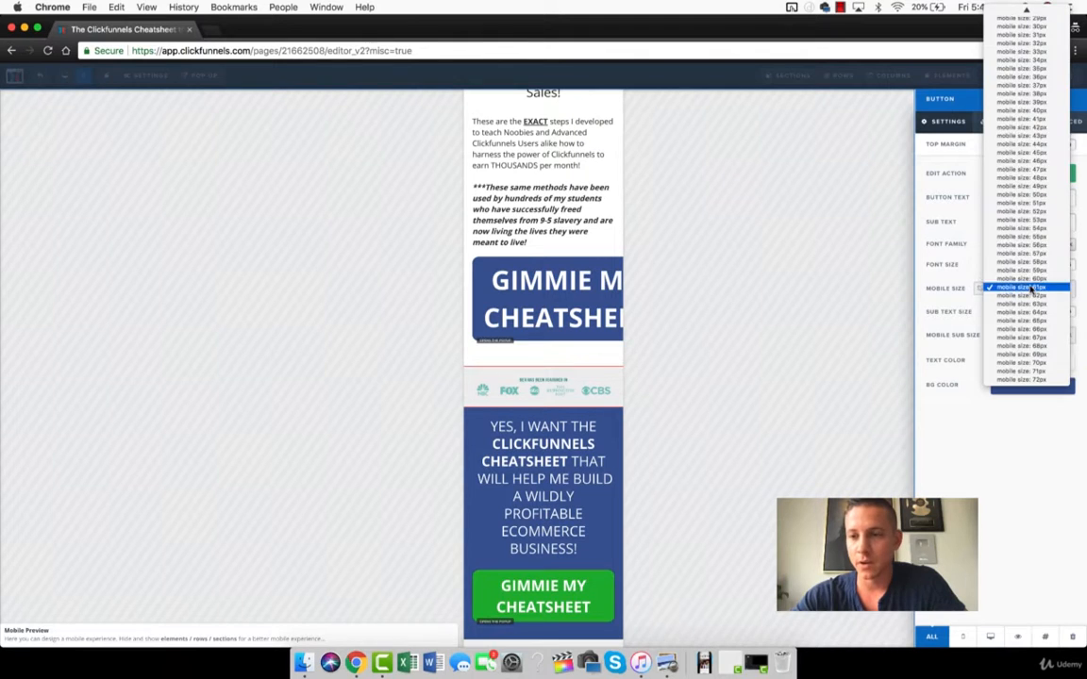
left_click(1045, 78)
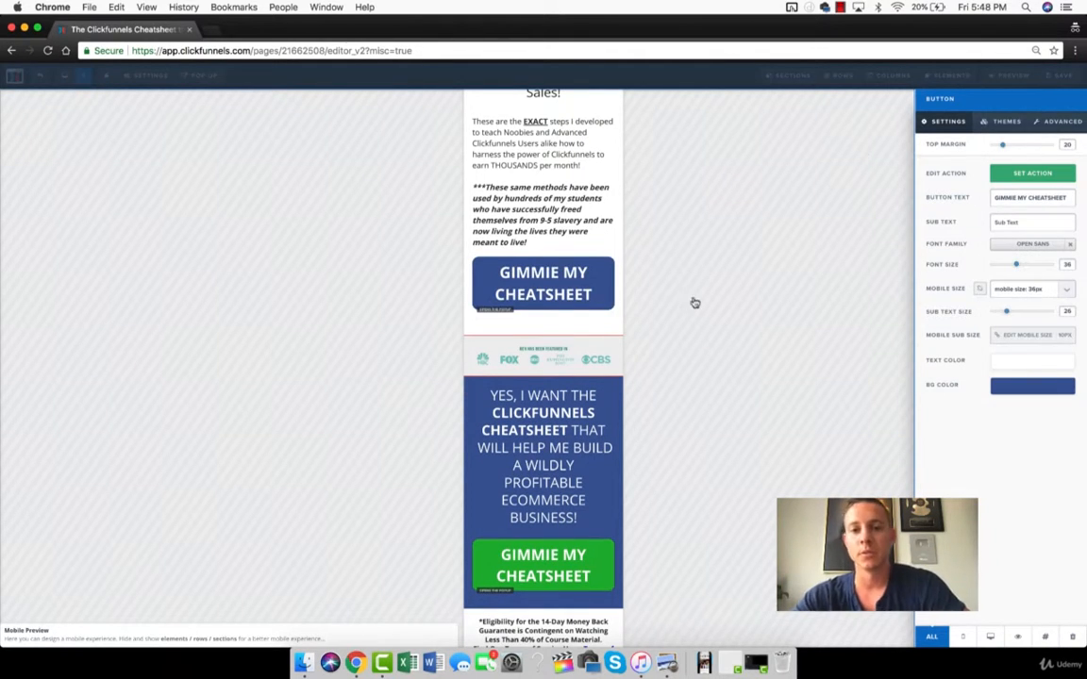
left_click(694, 303)
Review the desktop and mobile layouts down to the footer and inspect the blue button's device visibility setting.
left_click(64, 75)
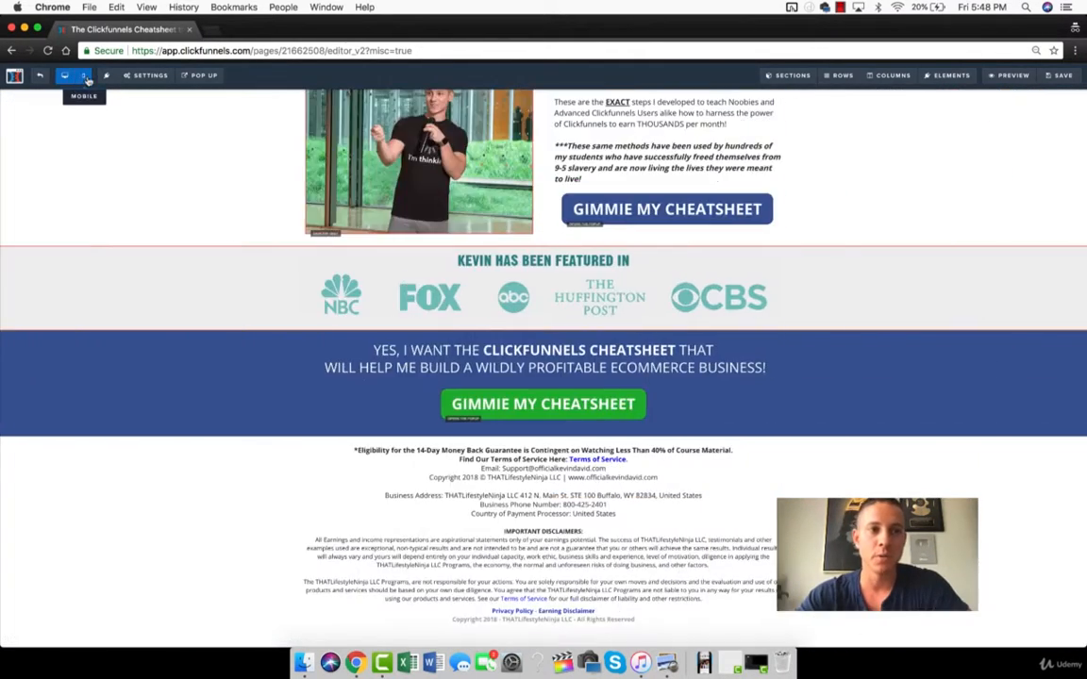
left_click(83, 75)
scroll(528, 281, "down", 10)
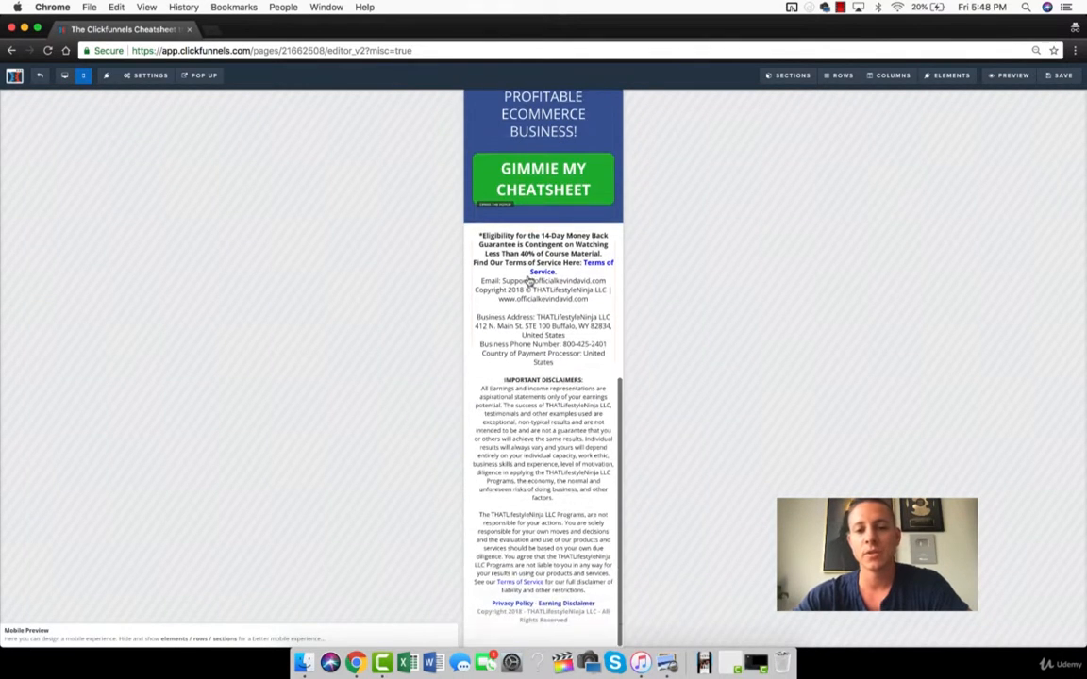
scroll(538, 314, "up", 10)
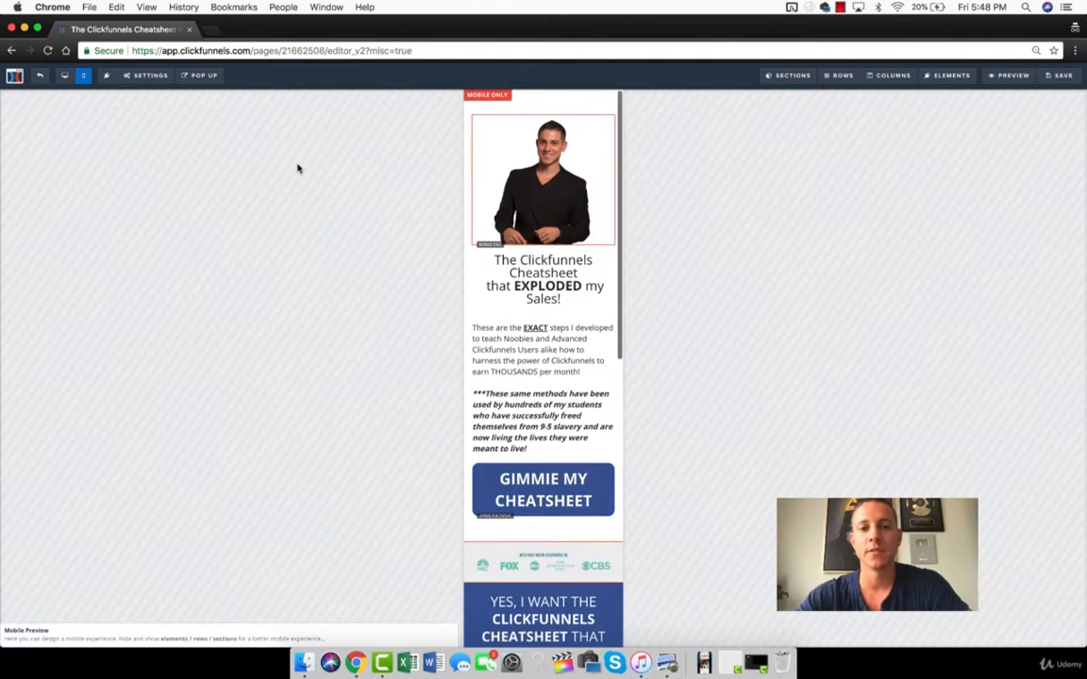
left_click(64, 75)
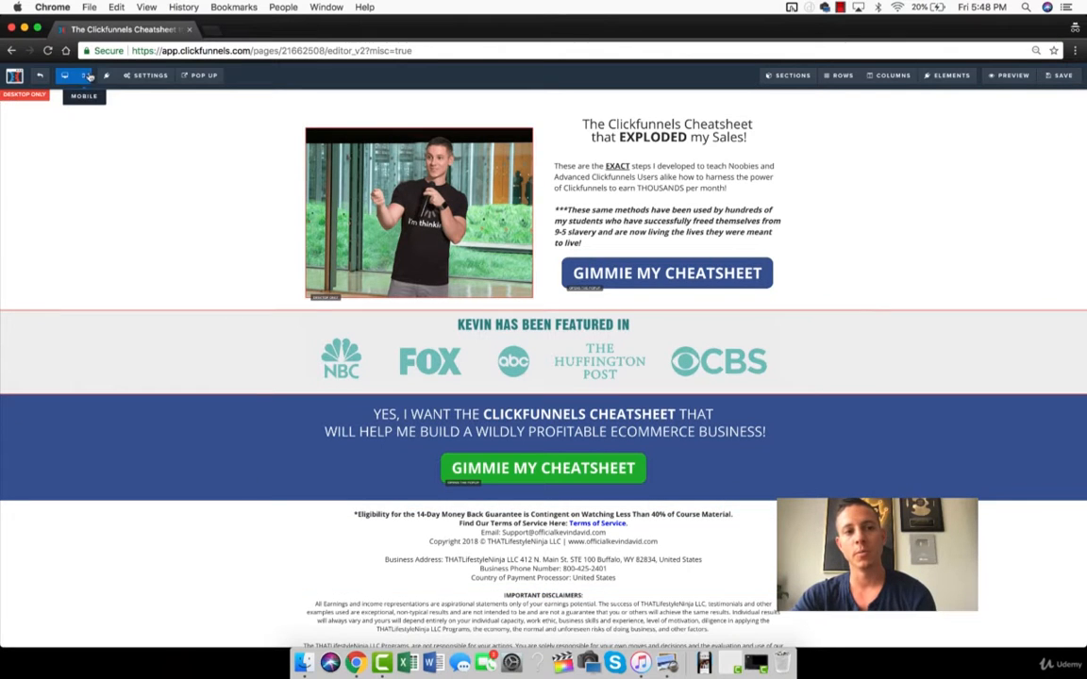
left_click(649, 274)
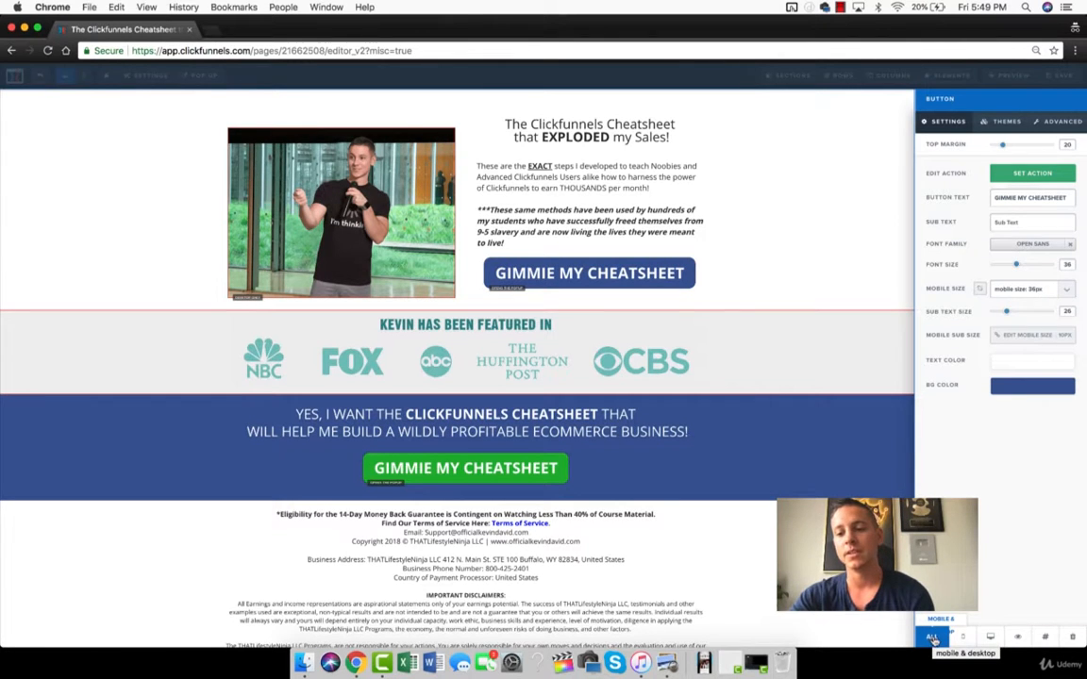
left_click(805, 283)
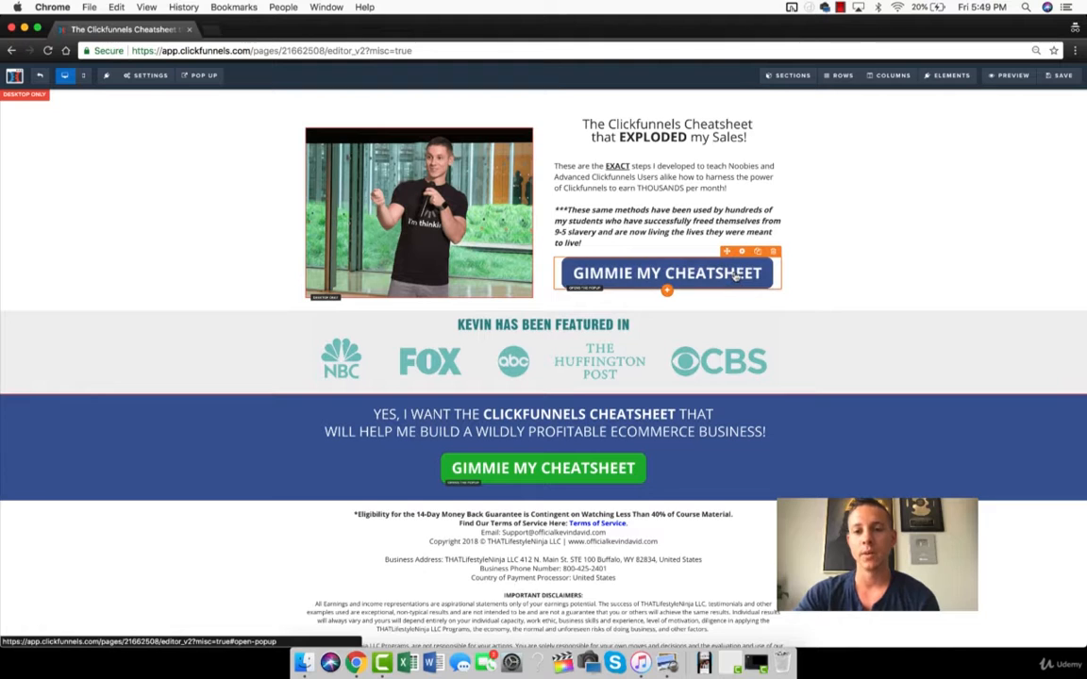
Duplicate the blue GIMMIE MY CHEATSHEET button and make both the original and the copy desktop only.
left_click(758, 253)
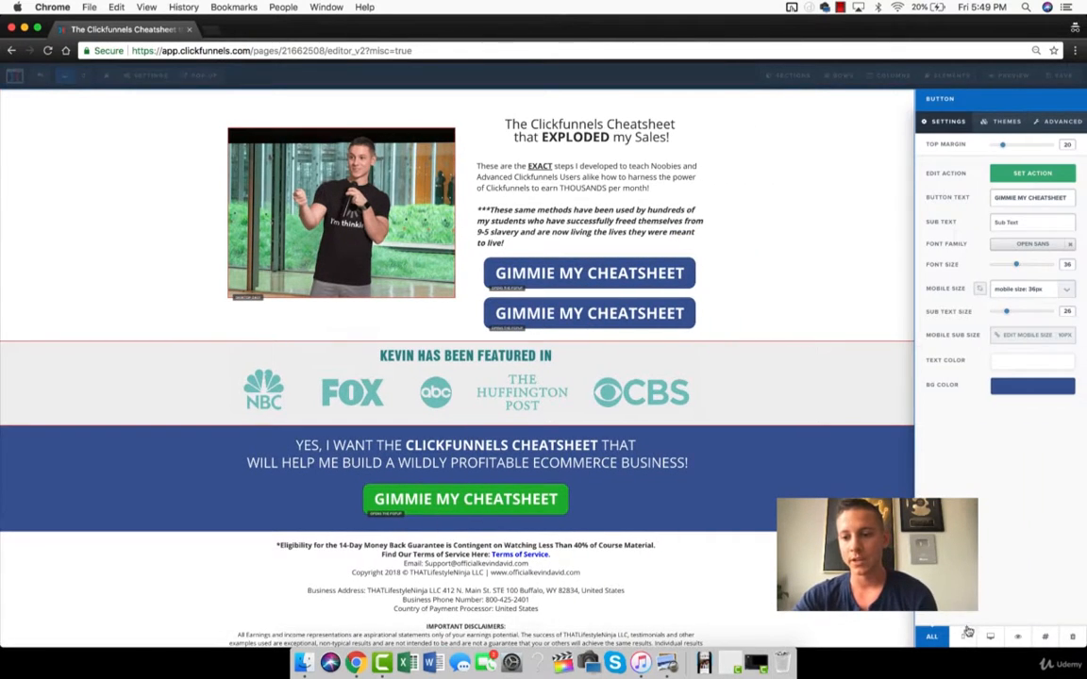
left_click(990, 638)
left_click(811, 367)
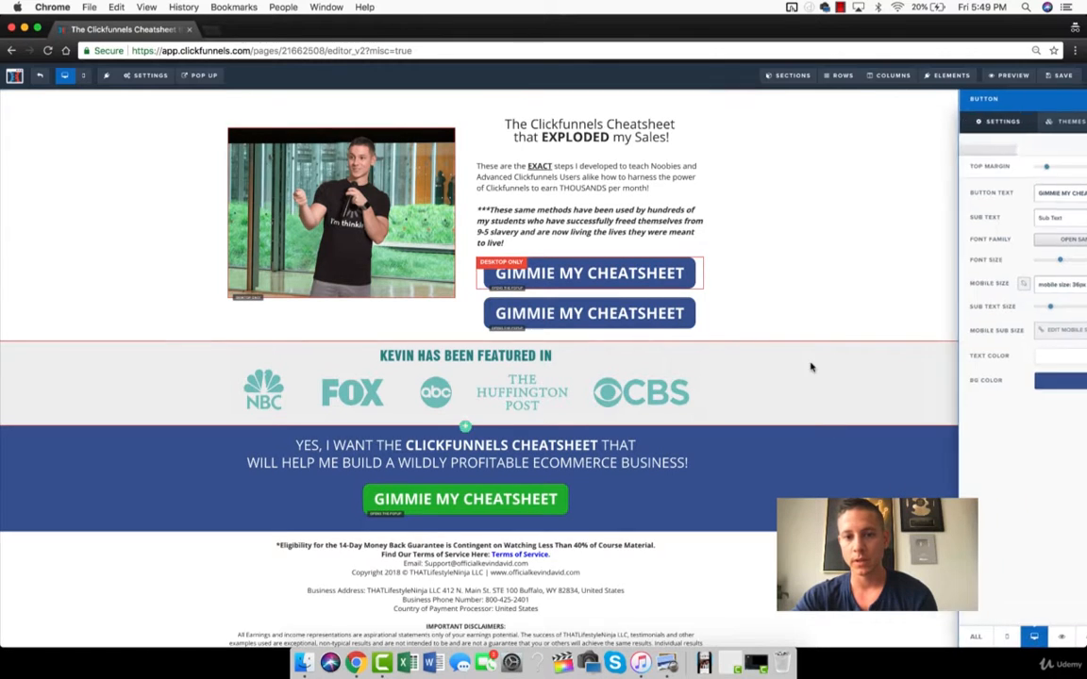
left_click(694, 313)
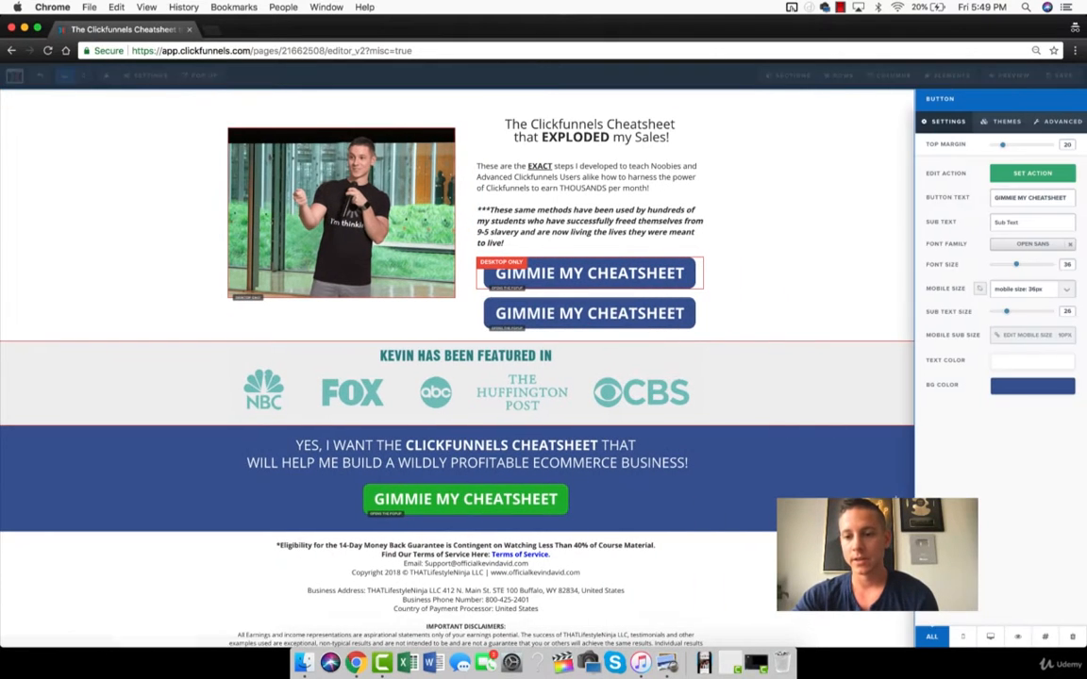
left_click(990, 638)
left_click(757, 280)
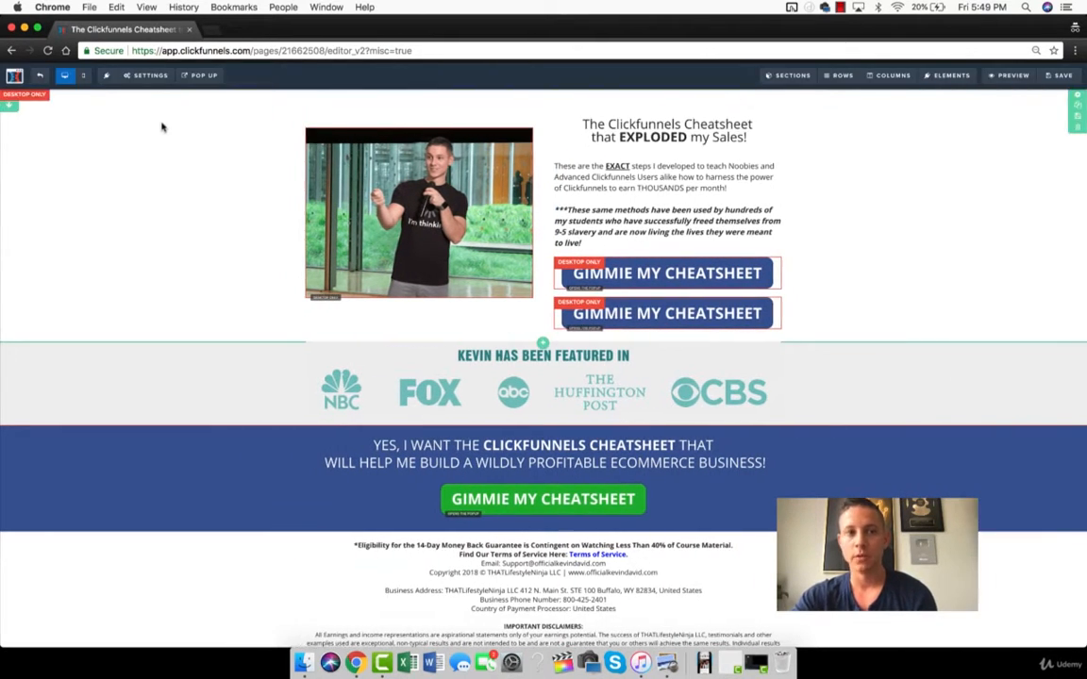
Check the mobile and desktop layouts and change both blue cheatsheet buttons to mobile only.
left_click(83, 77)
left_click(62, 77)
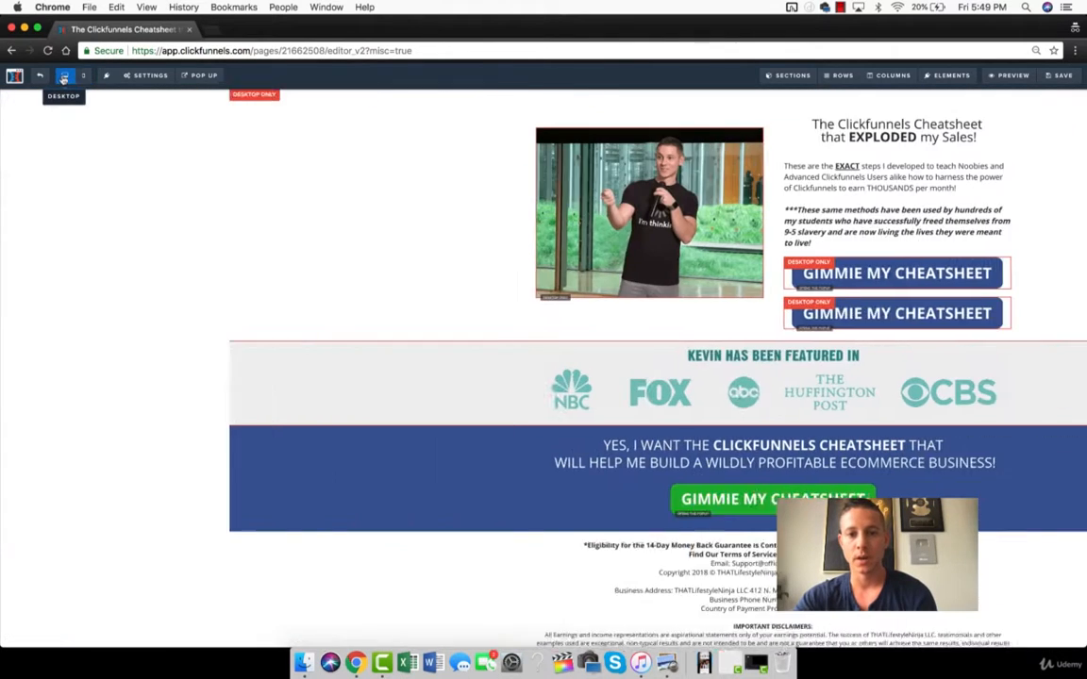
left_click(635, 330)
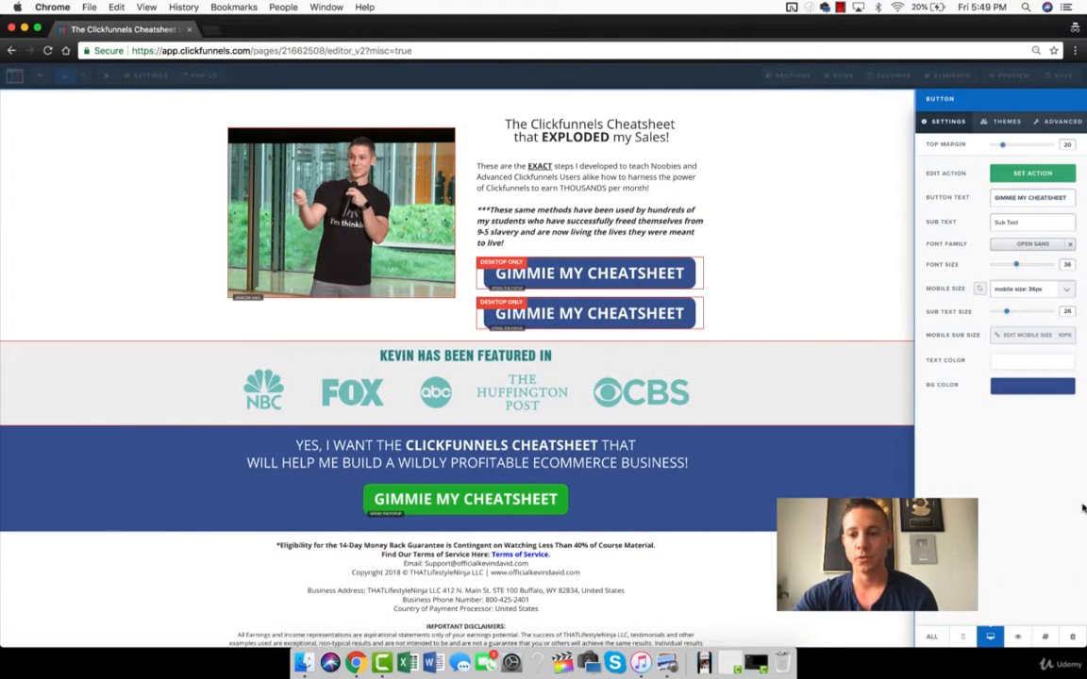
left_click(963, 638)
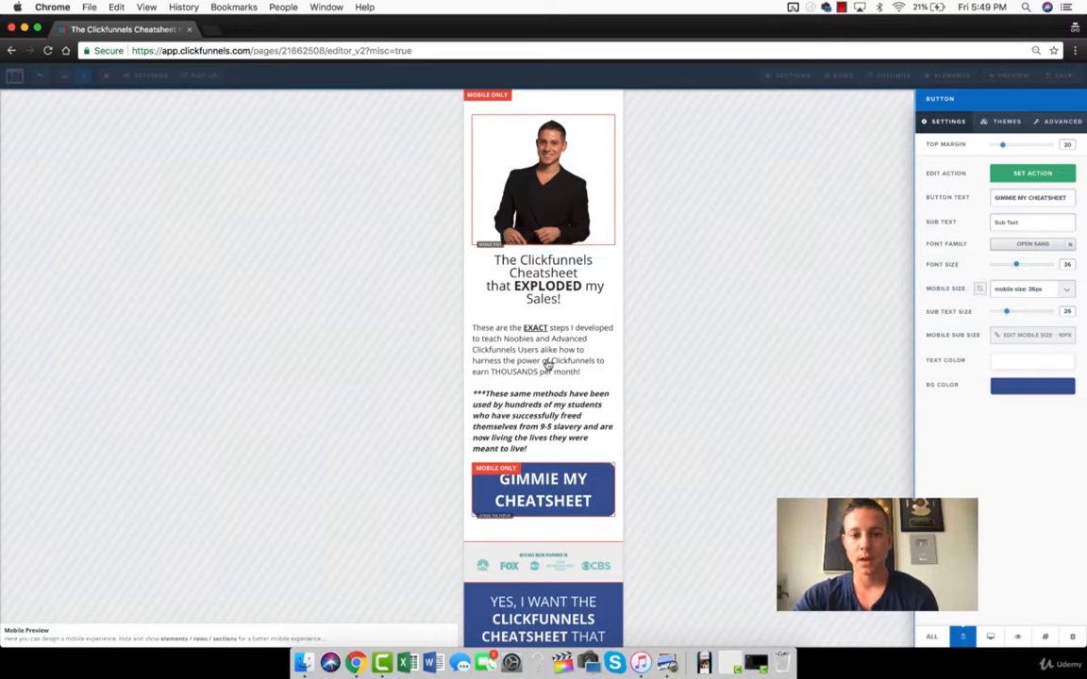
left_click(64, 75)
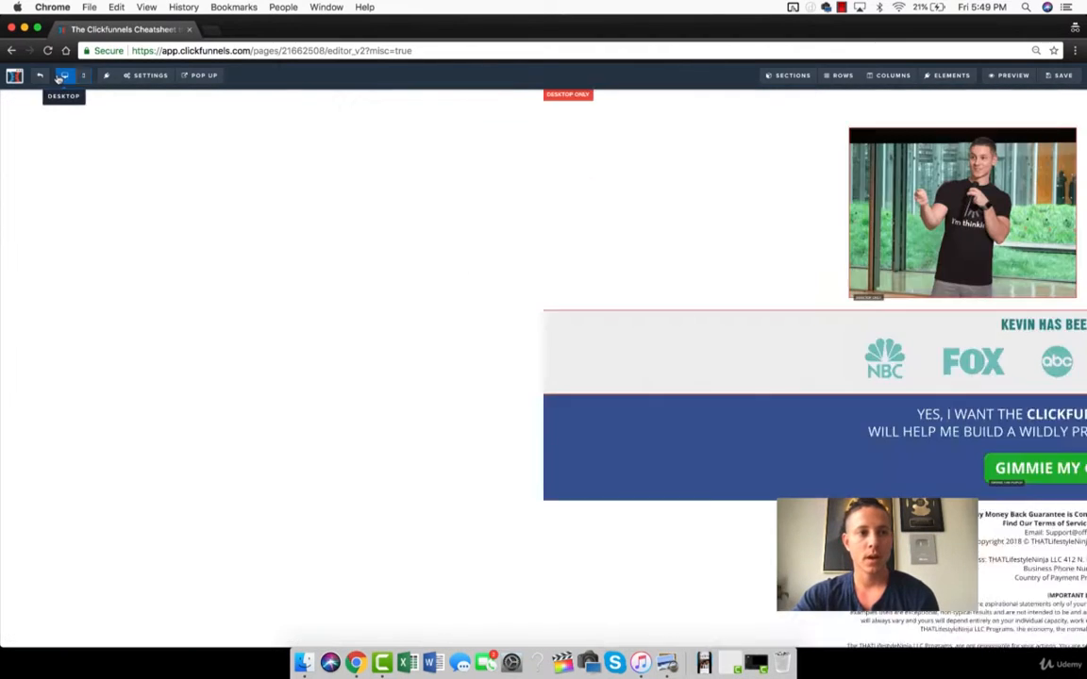
left_click(645, 275)
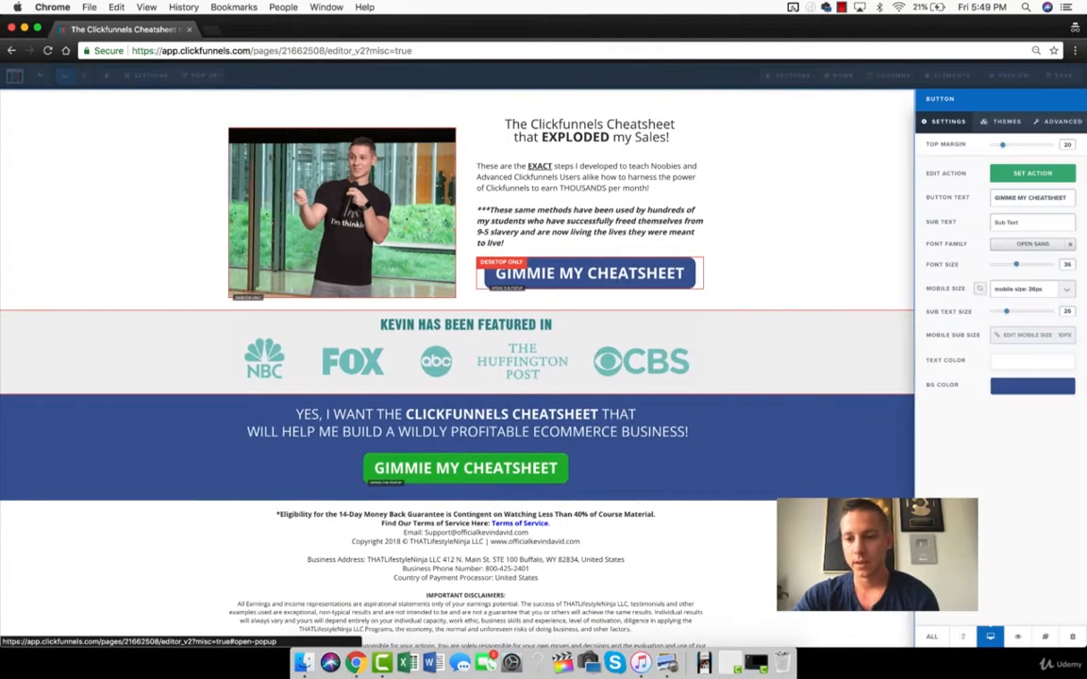
left_click(964, 637)
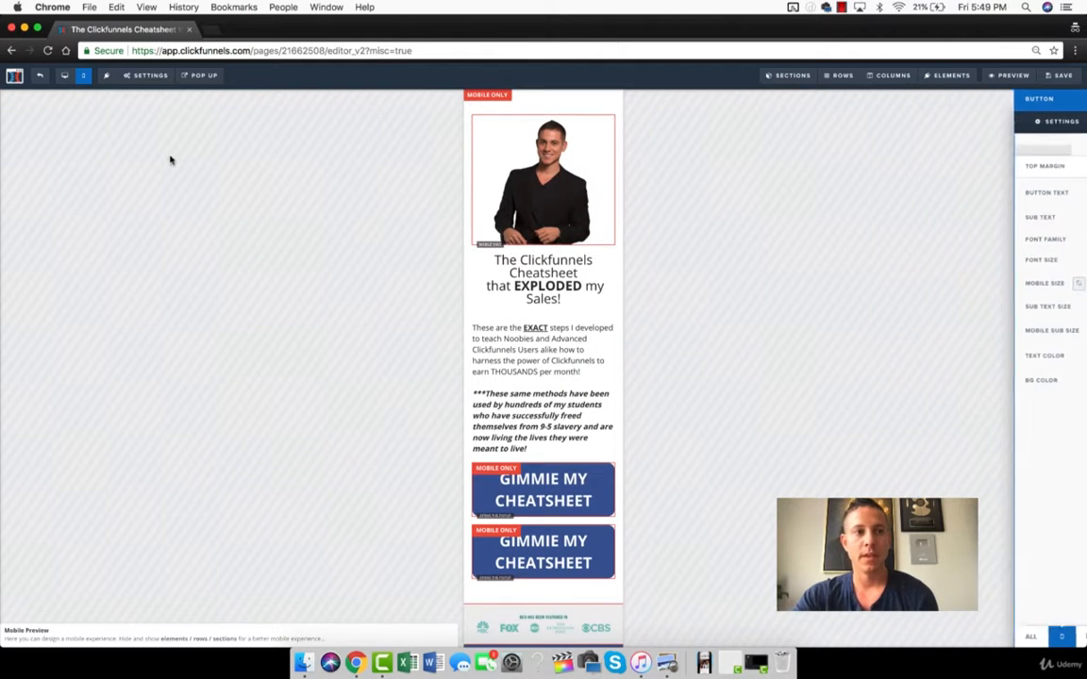
Compare the desktop and mobile layouts and delete the upper of the two mobile-only blue buttons.
left_click(64, 76)
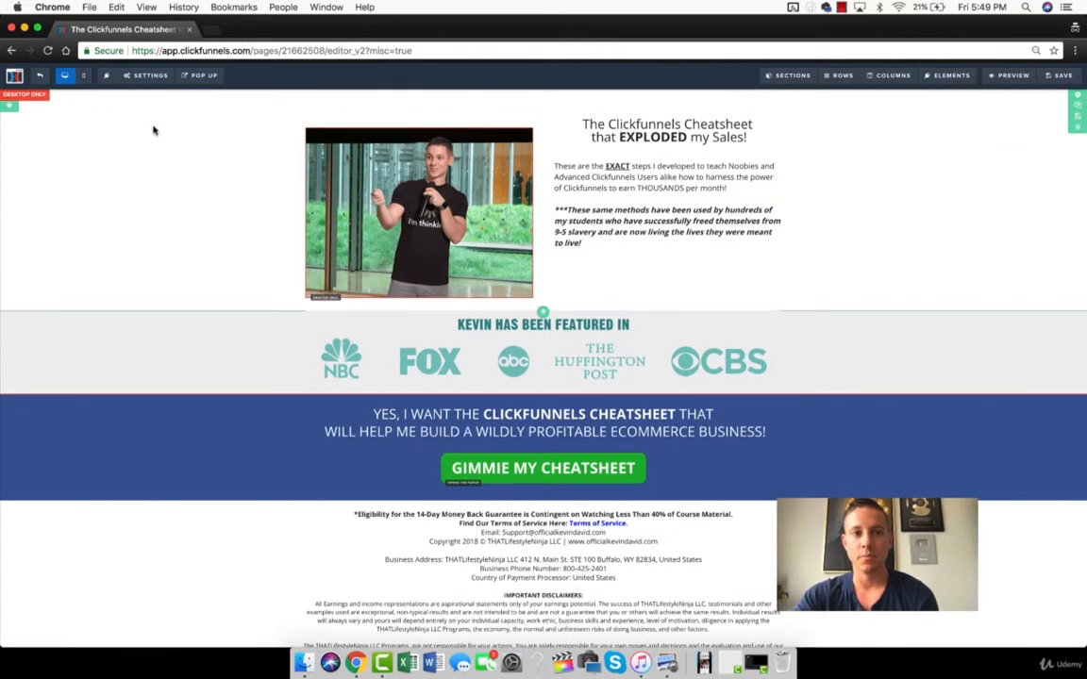
left_click(83, 75)
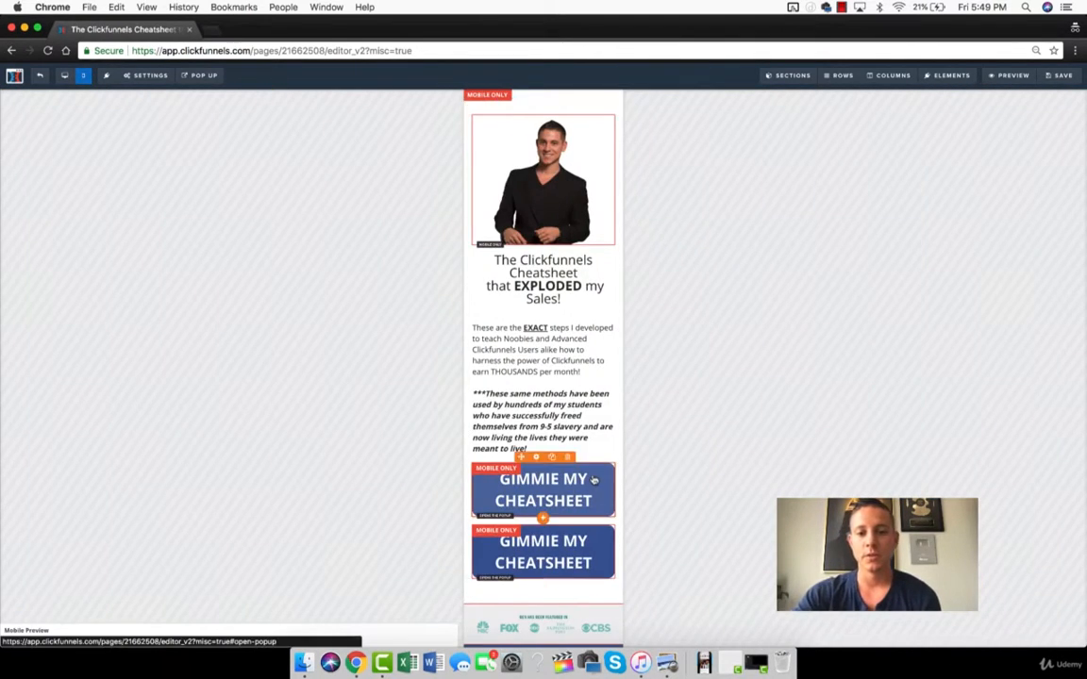
left_click(568, 457)
left_click(653, 121)
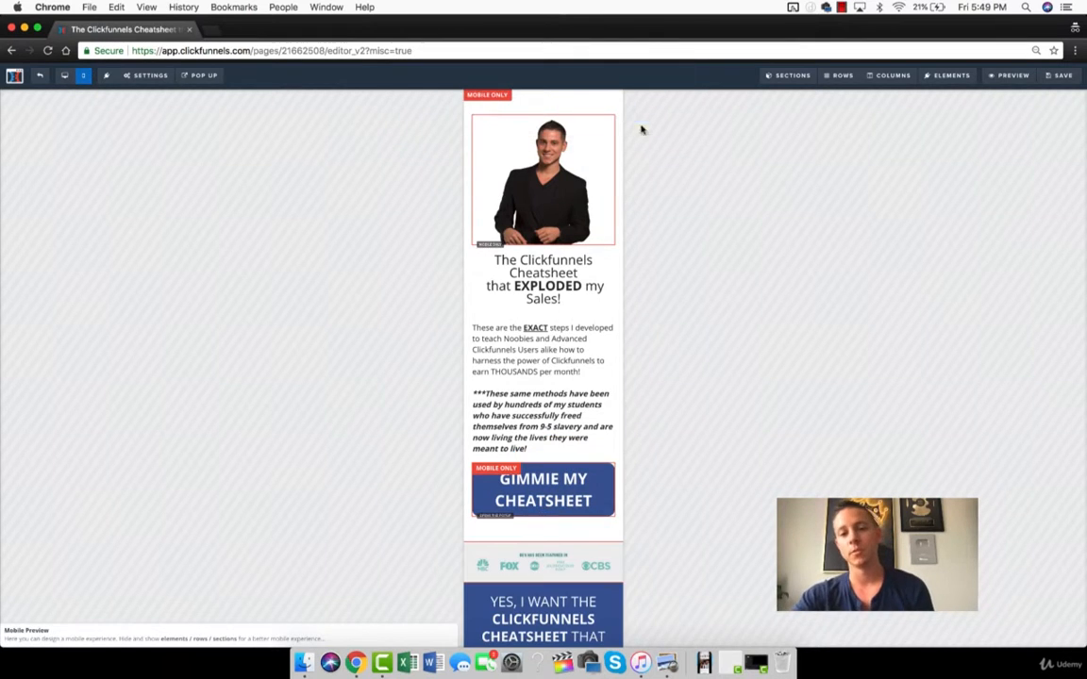
Set the remaining blue cheatsheet button to show on all devices, both mobile and desktop.
left_click(570, 483)
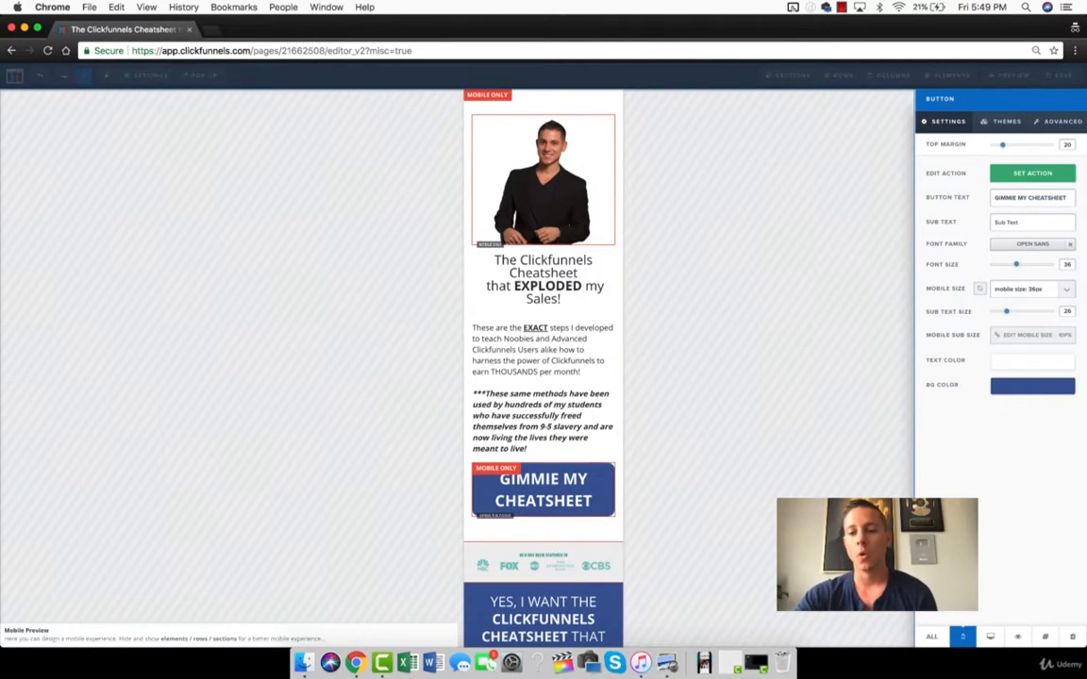
left_click(931, 641)
left_click(705, 441)
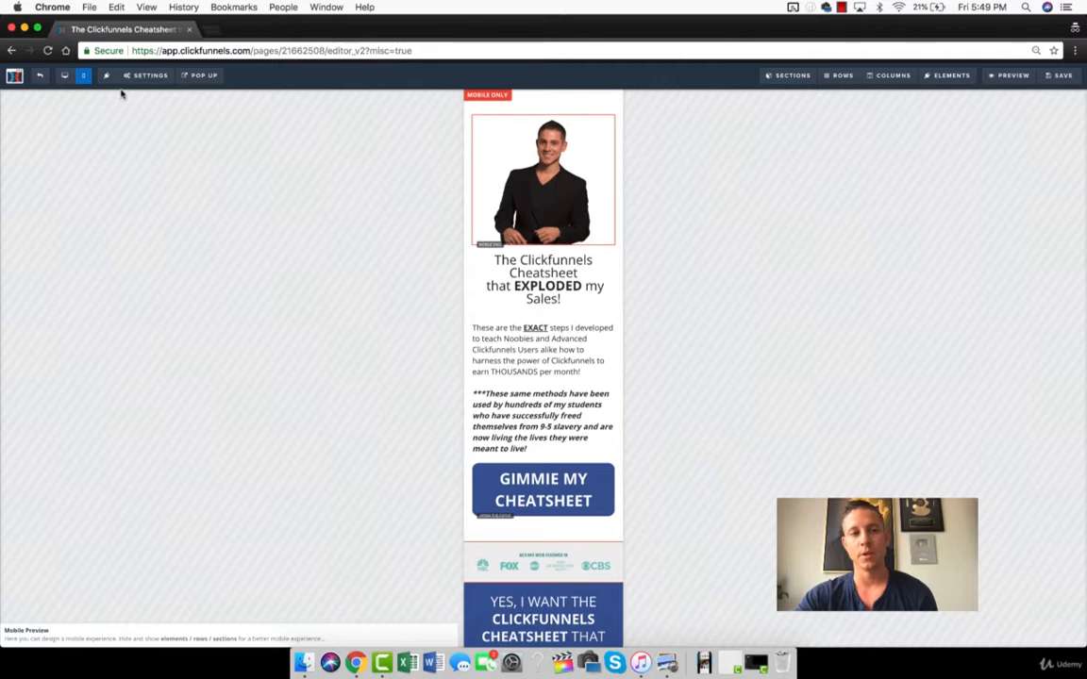
Switch to the desktop layout and save the two-column row with the photo and headline as a personal template named Cheatsheet.
left_click(66, 75)
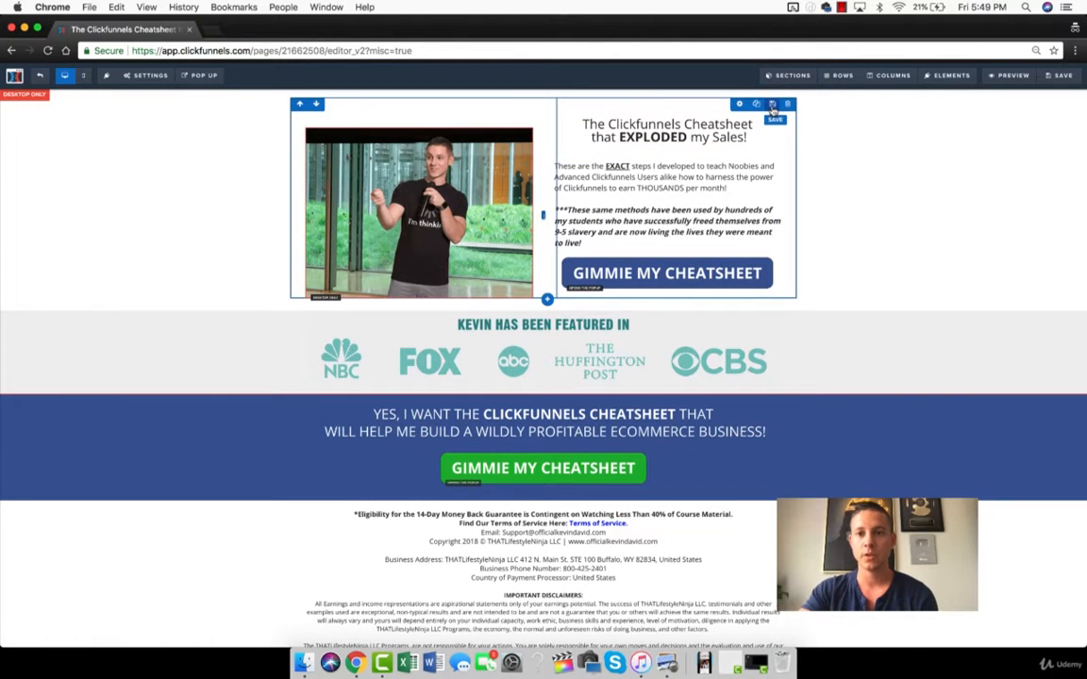
left_click(772, 106)
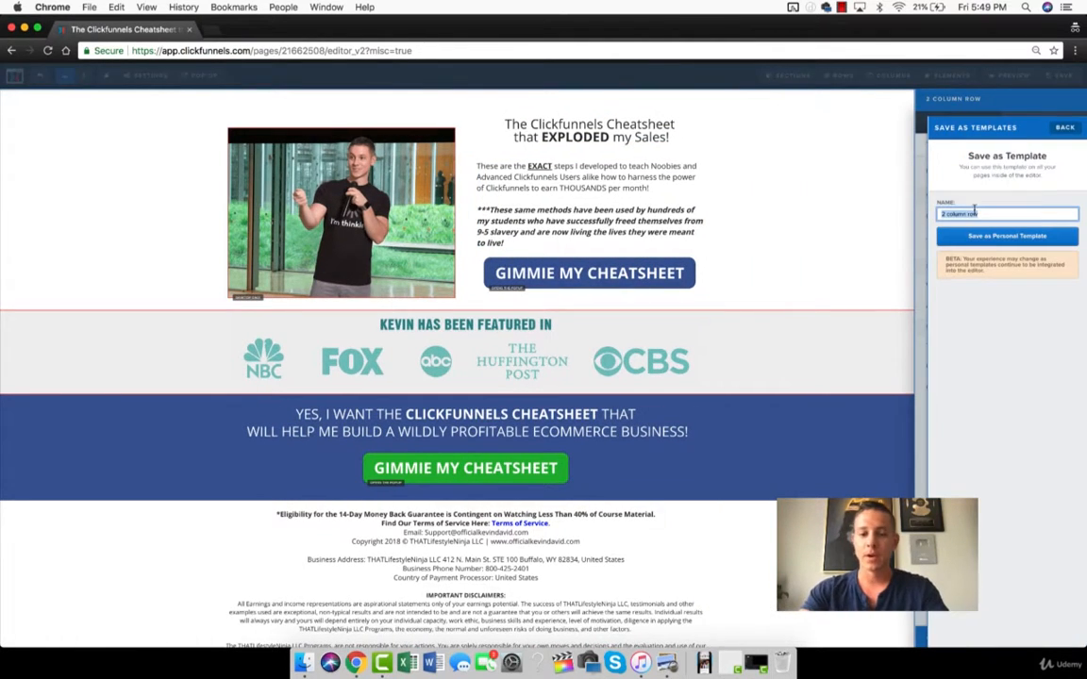
type("Cheatsheet Header")
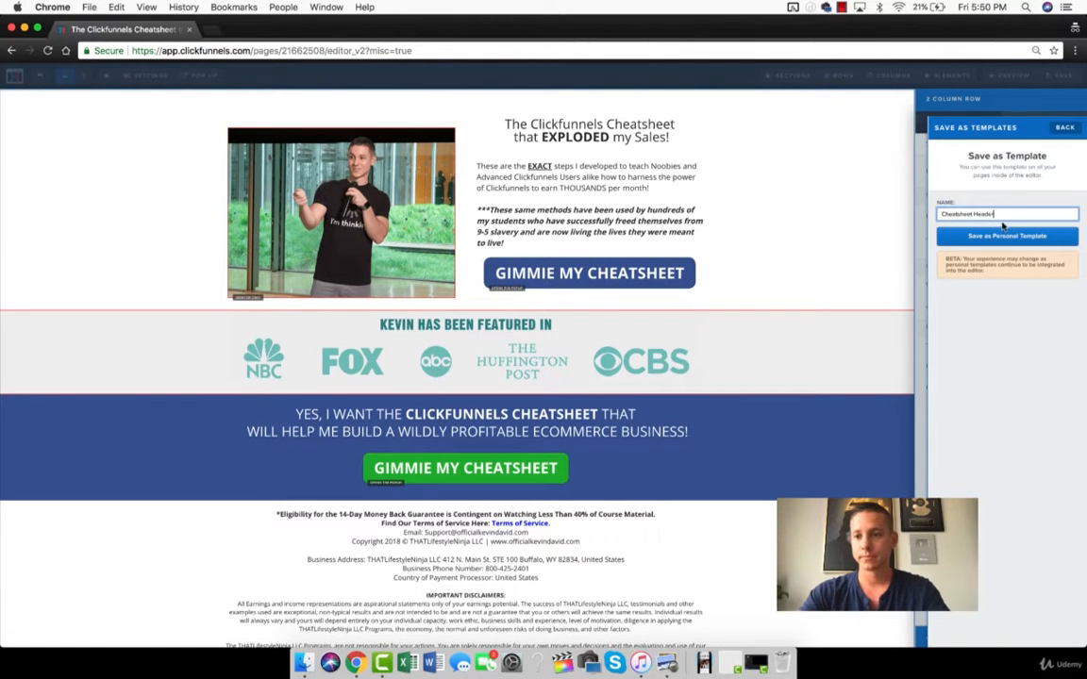
left_click(1006, 235)
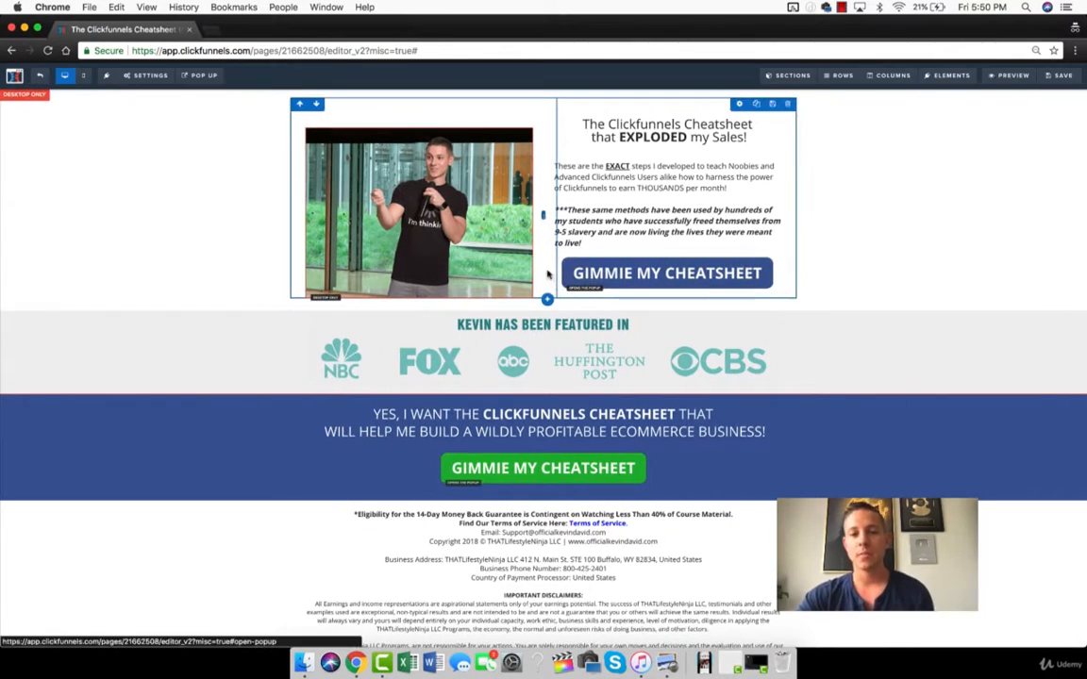
Insert the saved Cheatsheet row below the photo and headline row and delete the inserted copy.
left_click(548, 301)
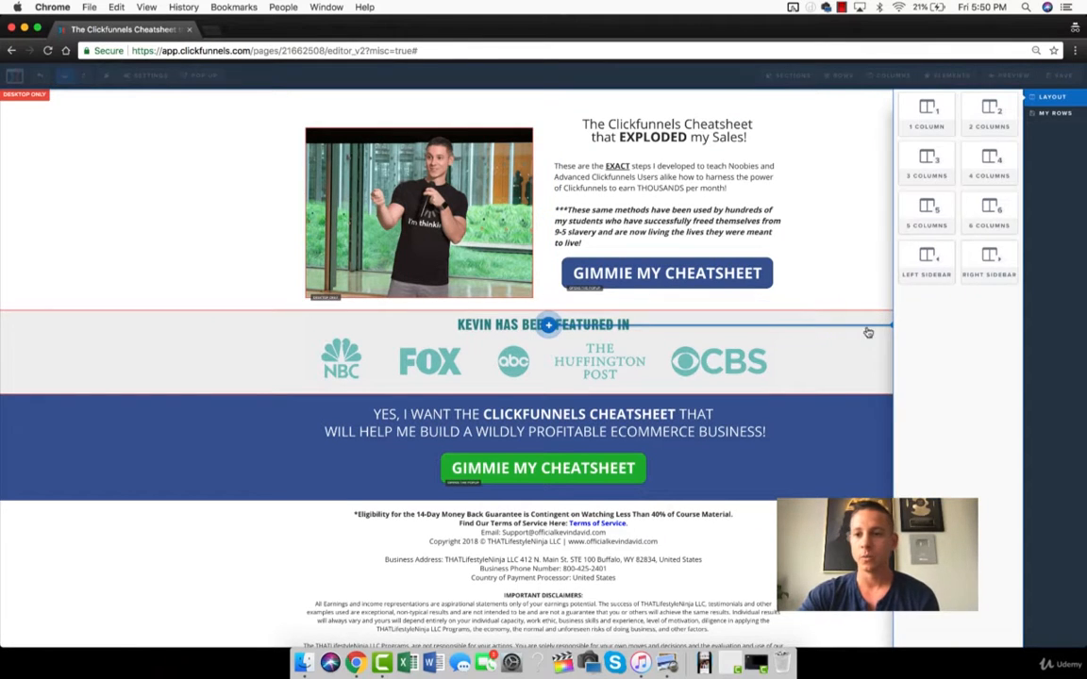
left_click(1053, 114)
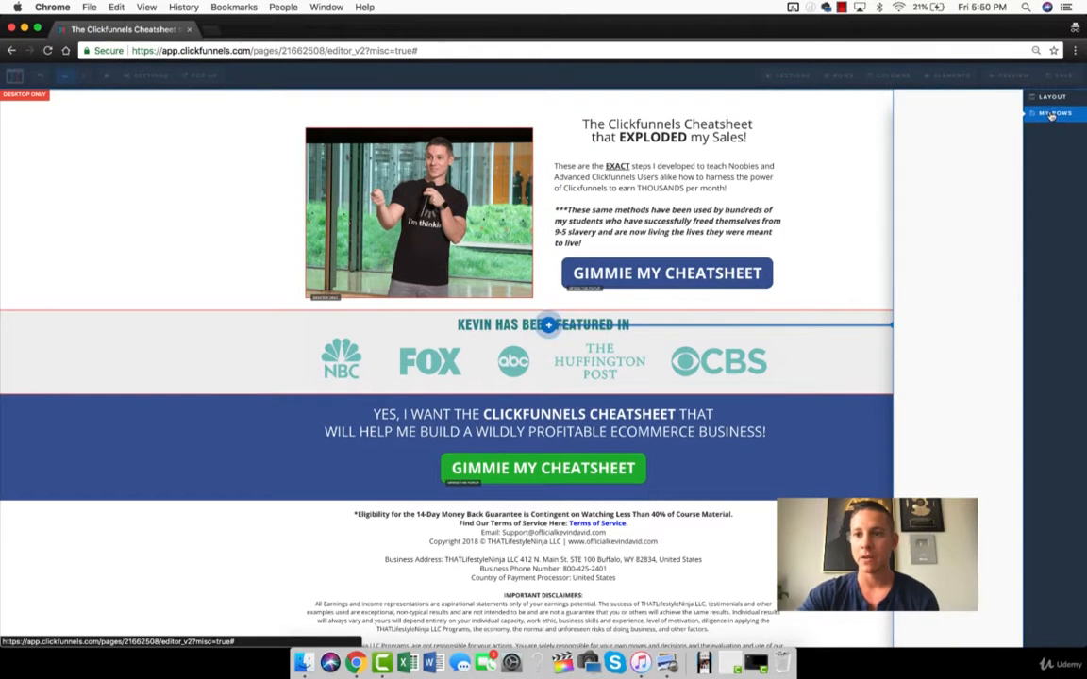
left_click(935, 98)
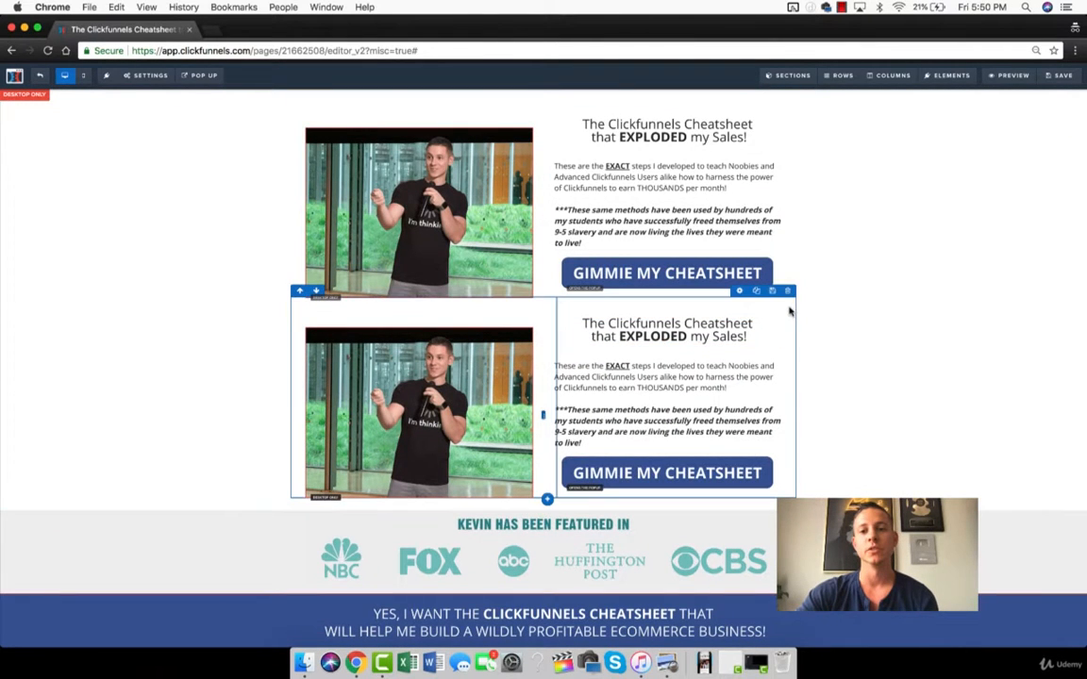
left_click(789, 291)
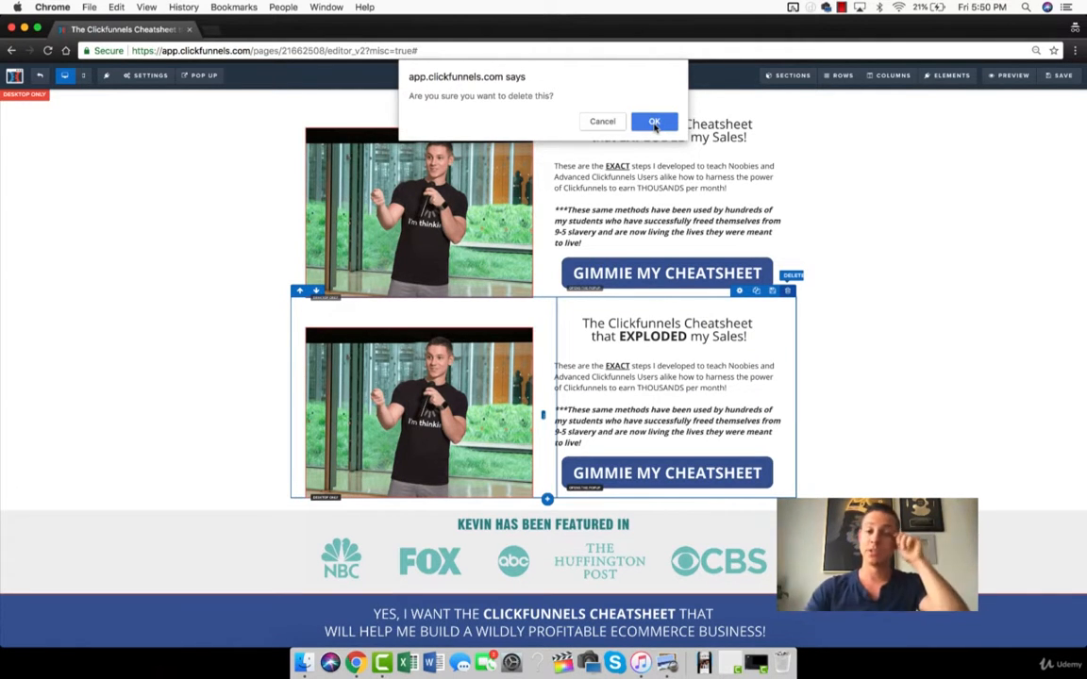
left_click(655, 123)
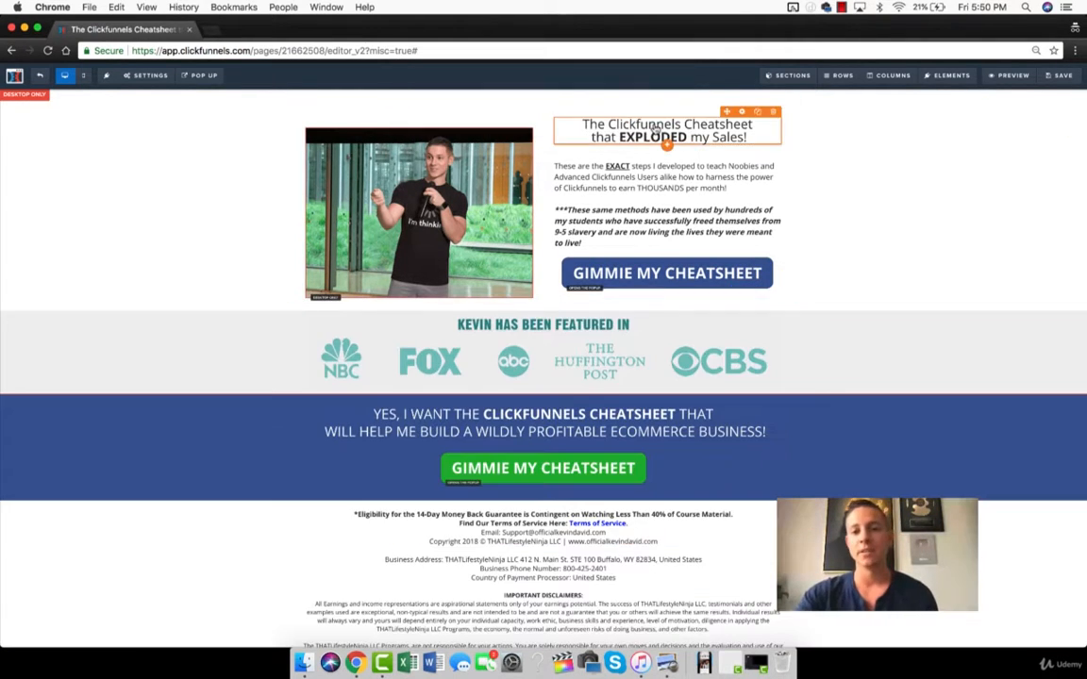
Save the landing page edits and look over the desktop page down to the footer.
left_click(1058, 75)
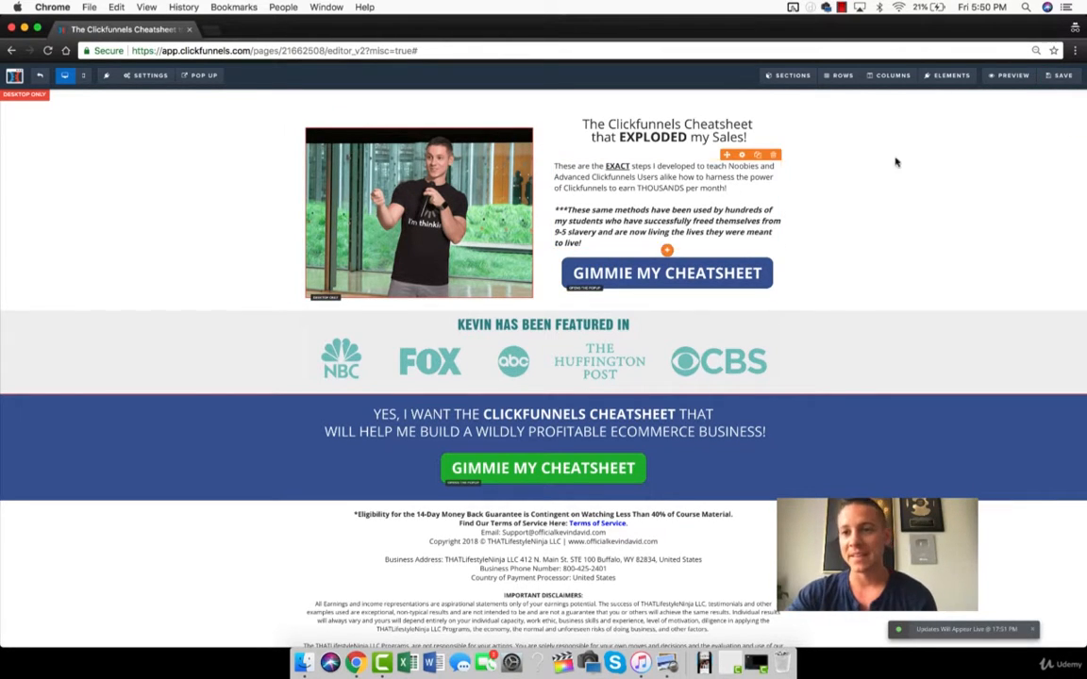
left_click(140, 77)
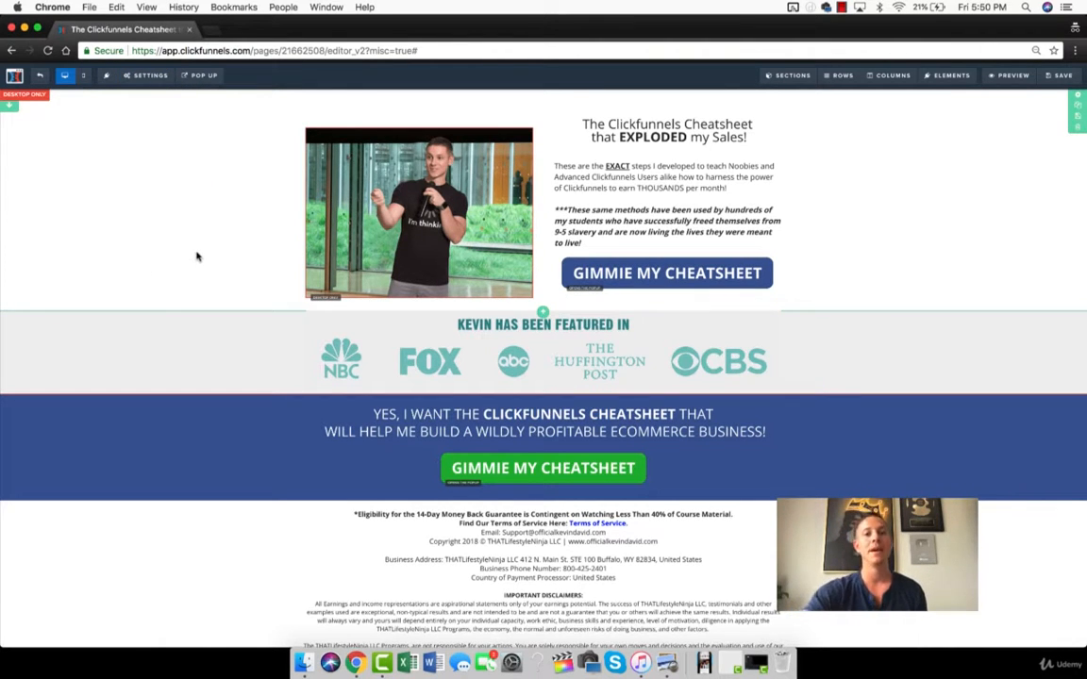
scroll(257, 466, "down", 2)
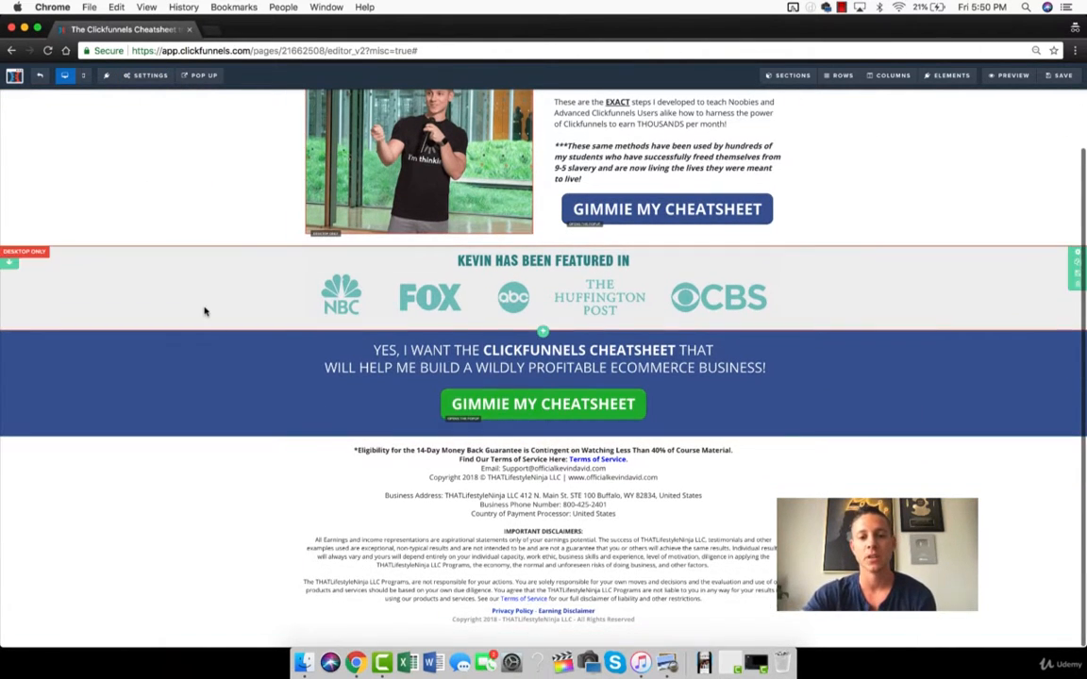
scroll(578, 424, "up", 2)
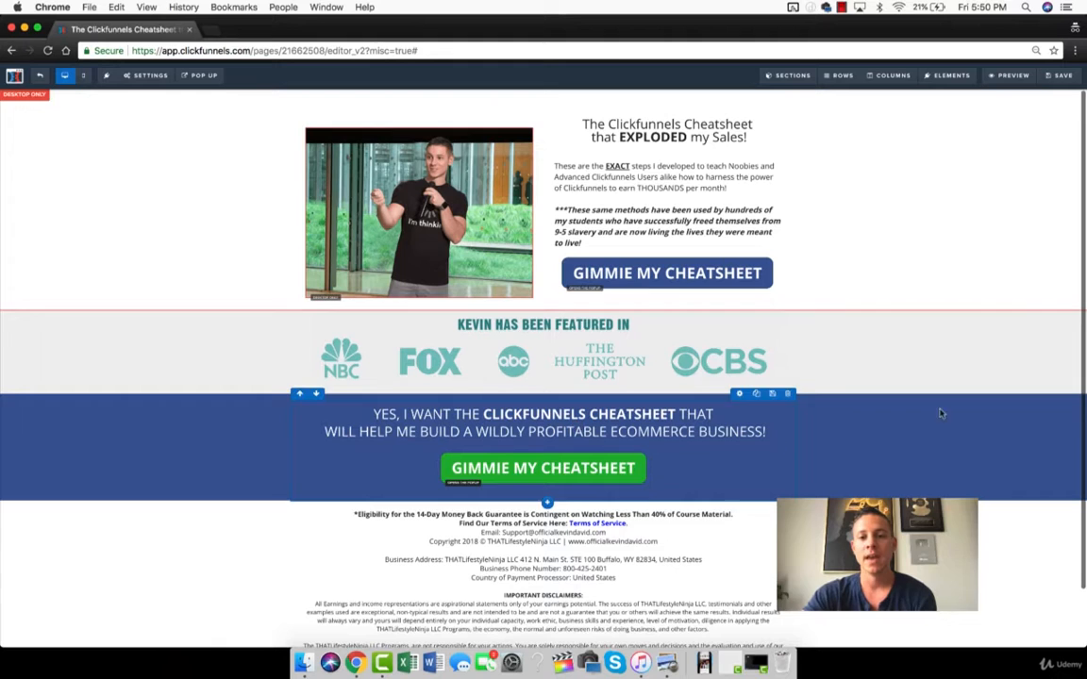
Save the whole landing page as a page template named Cheatsheet Opt in through the general settings.
left_click(142, 76)
left_click(140, 188)
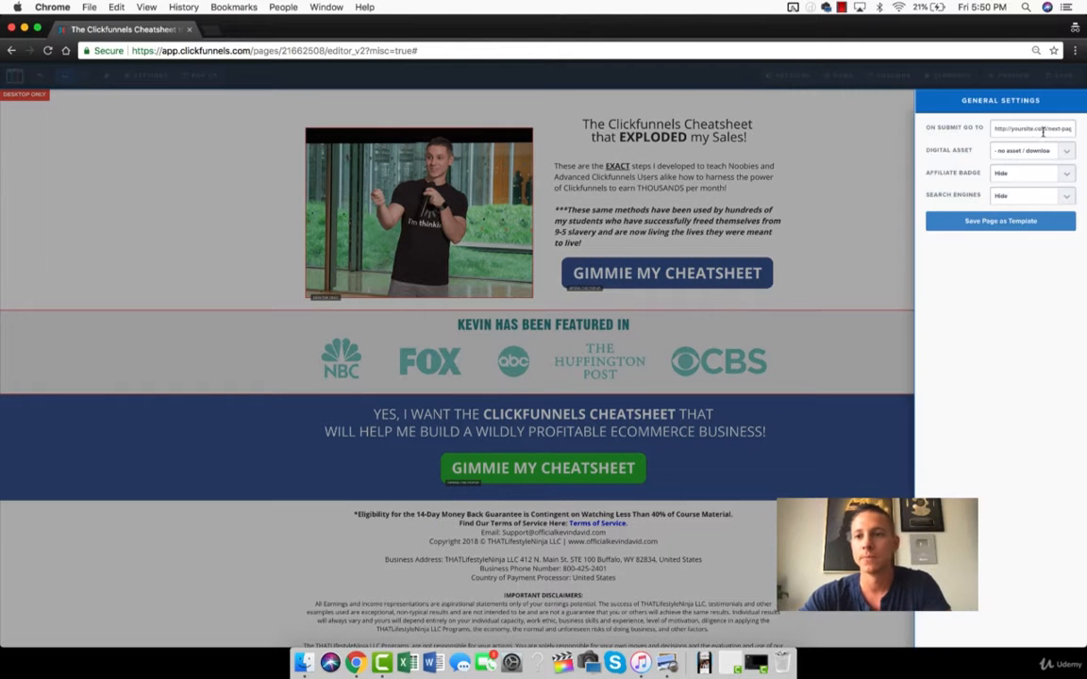
left_click(1002, 221)
left_click(527, 138)
type("Cheatsheet Opt in")
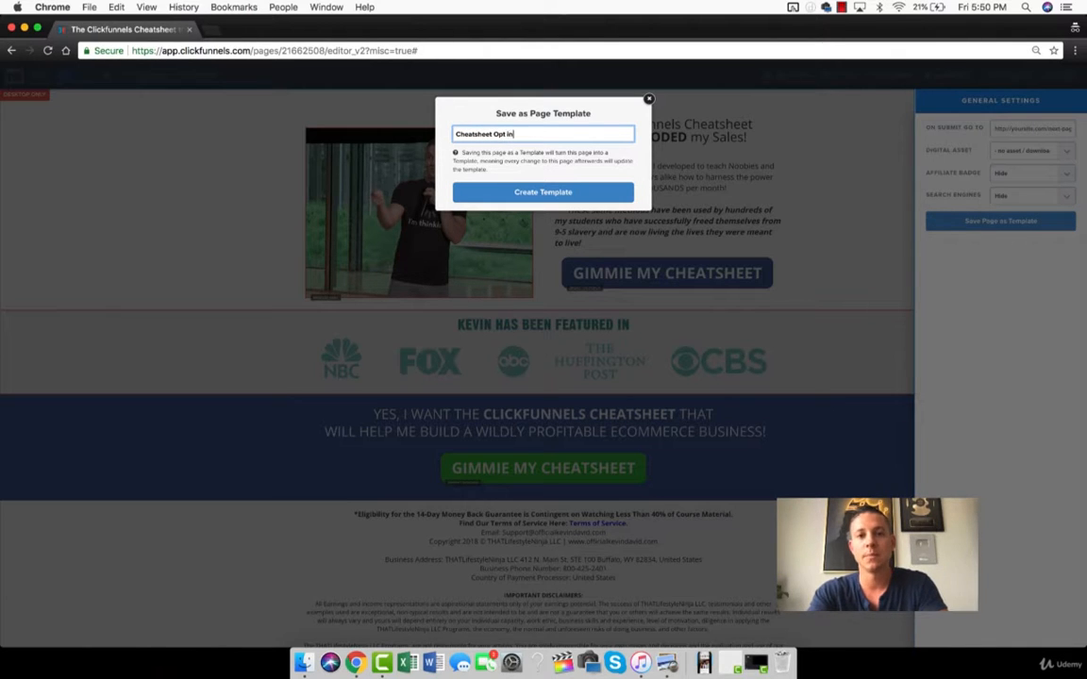
left_click(530, 193)
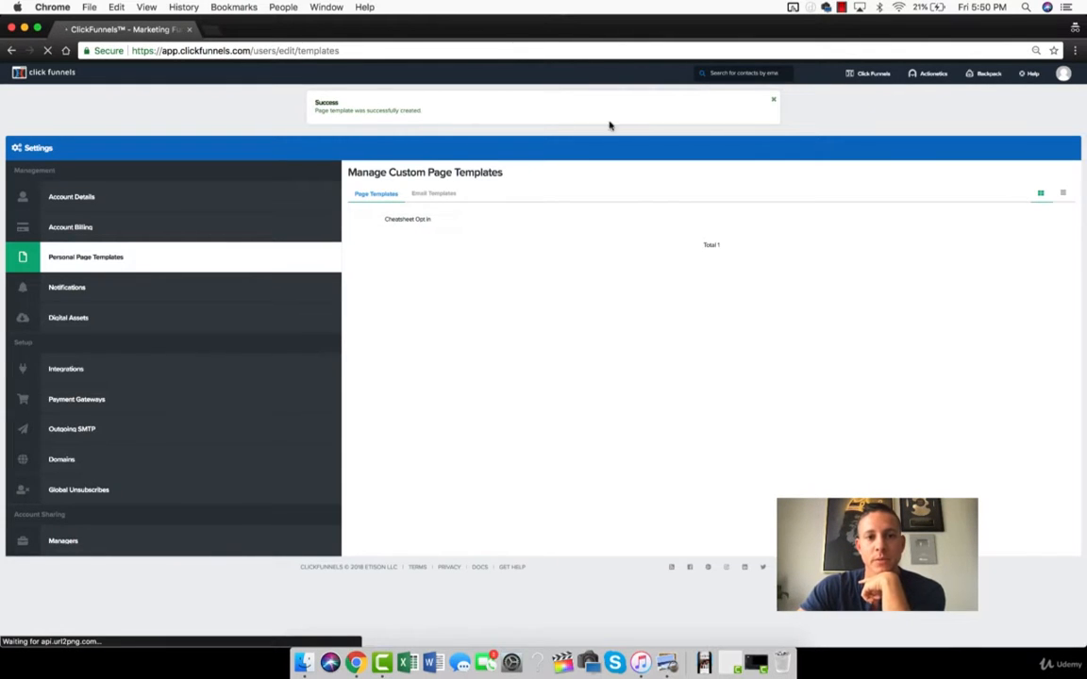
Return to the funnels list and open the Clickfunnels Cheatsheet funnel.
left_click(870, 93)
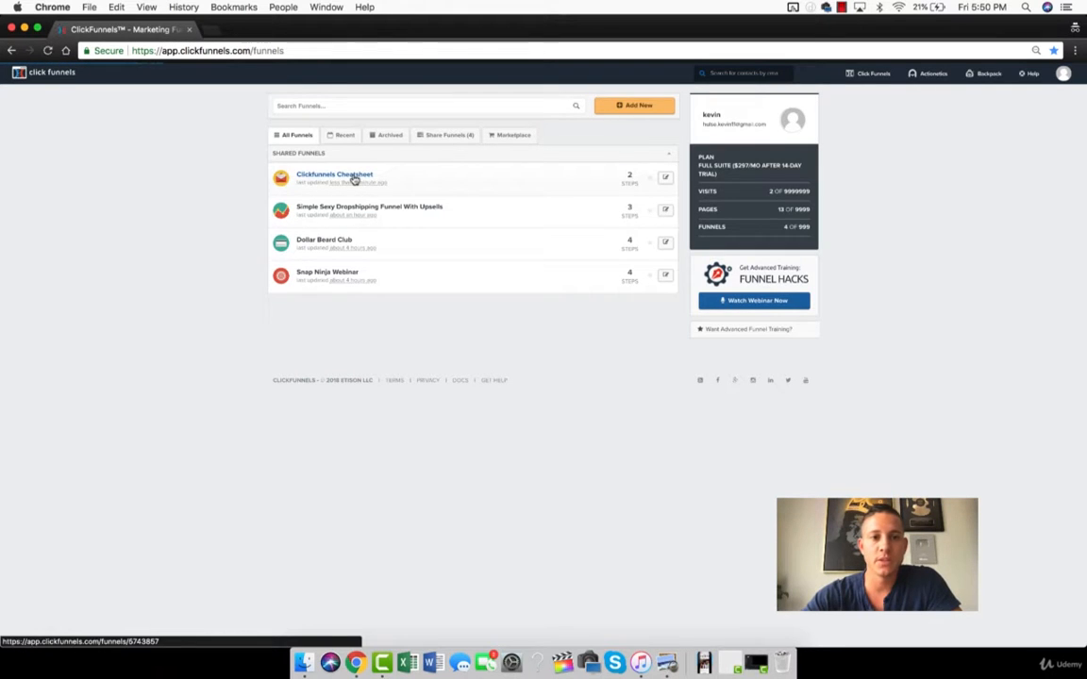
left_click(354, 177)
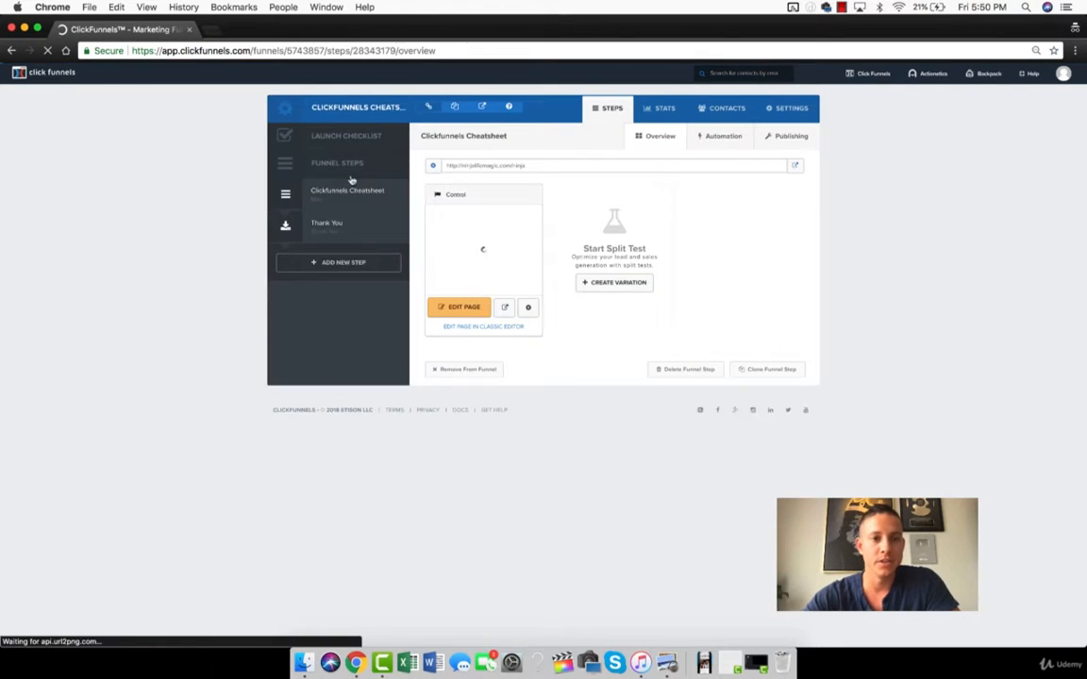
left_click(351, 262)
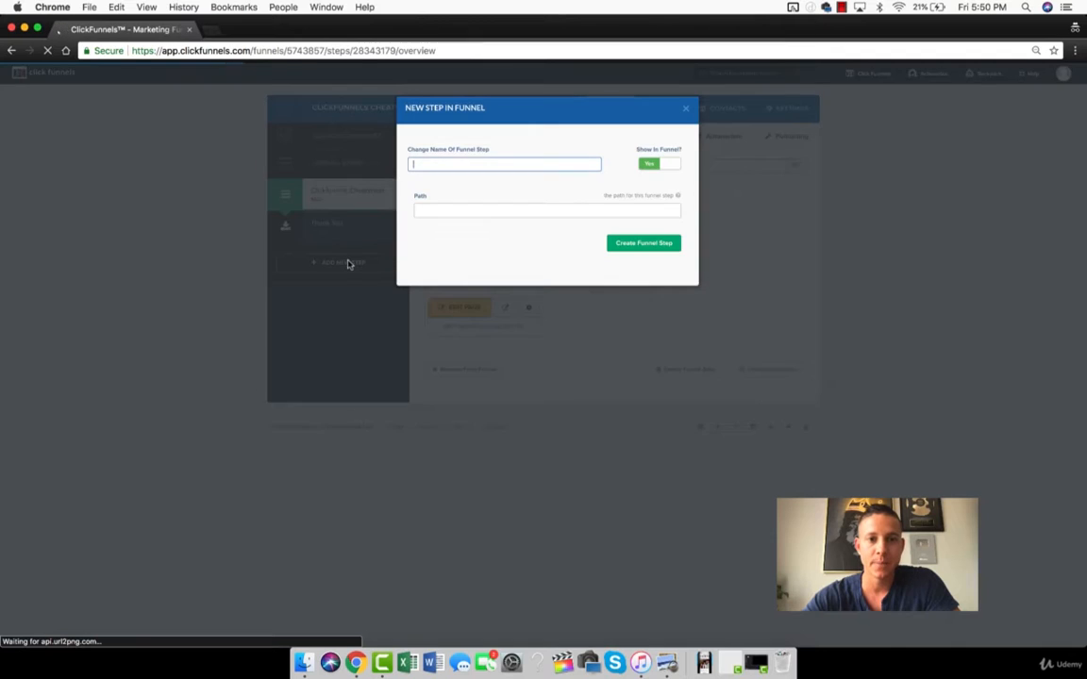
left_click(685, 108)
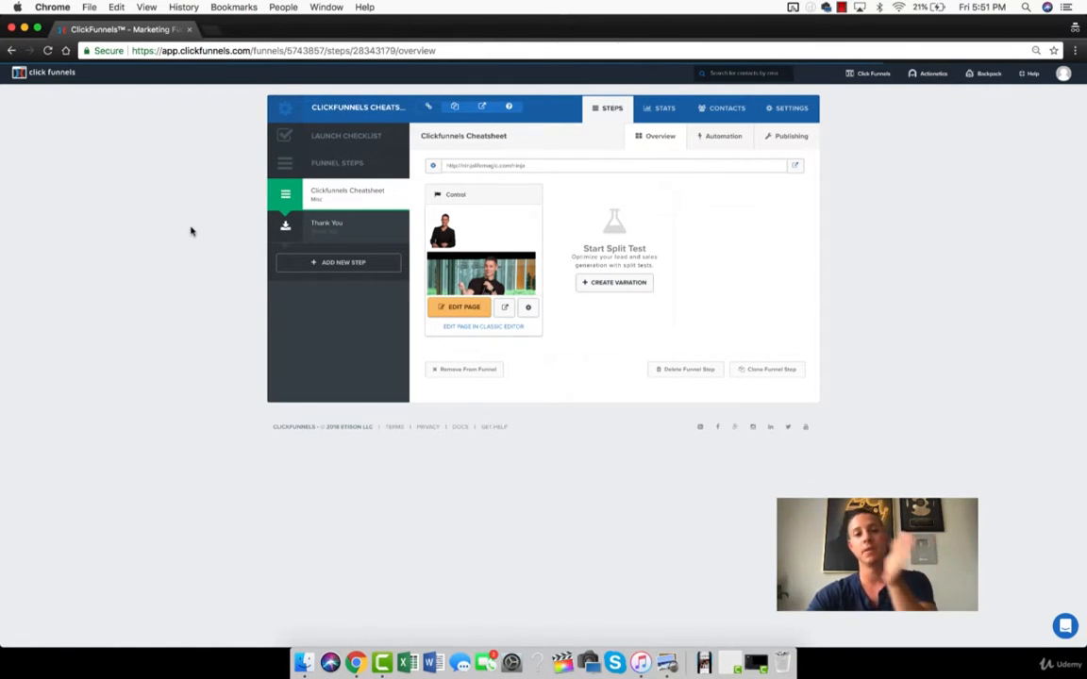
Add a new funnel step named Cheatsheet Opt in Template with the path Ninja.
left_click(318, 262)
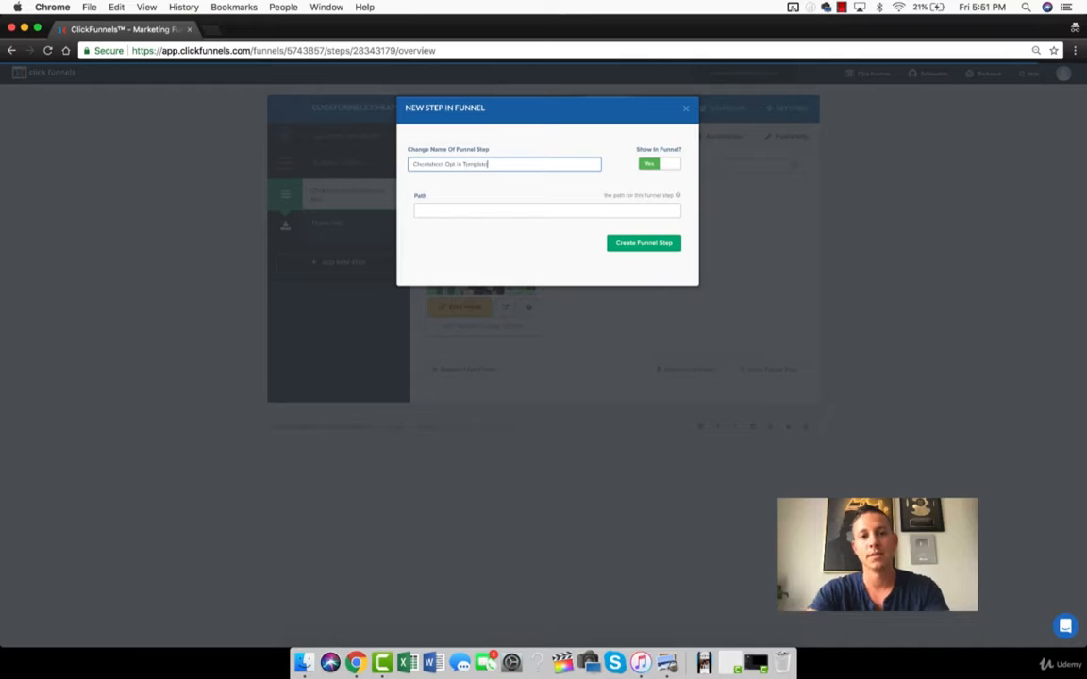
left_click(561, 206)
type("Ninja")
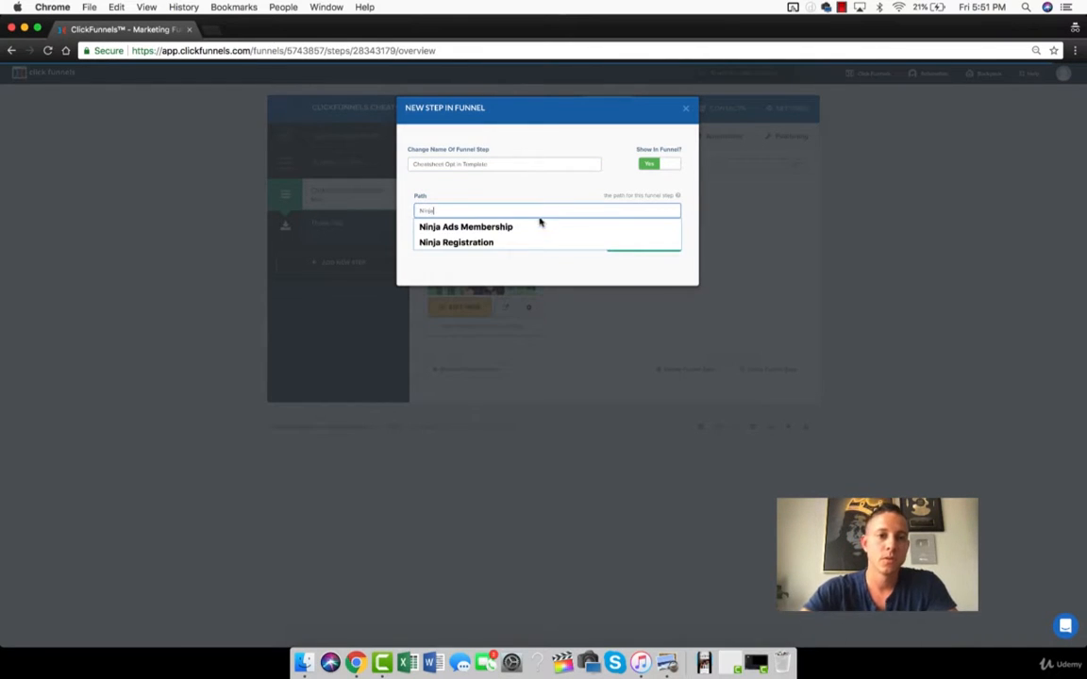
left_click(517, 272)
left_click(645, 245)
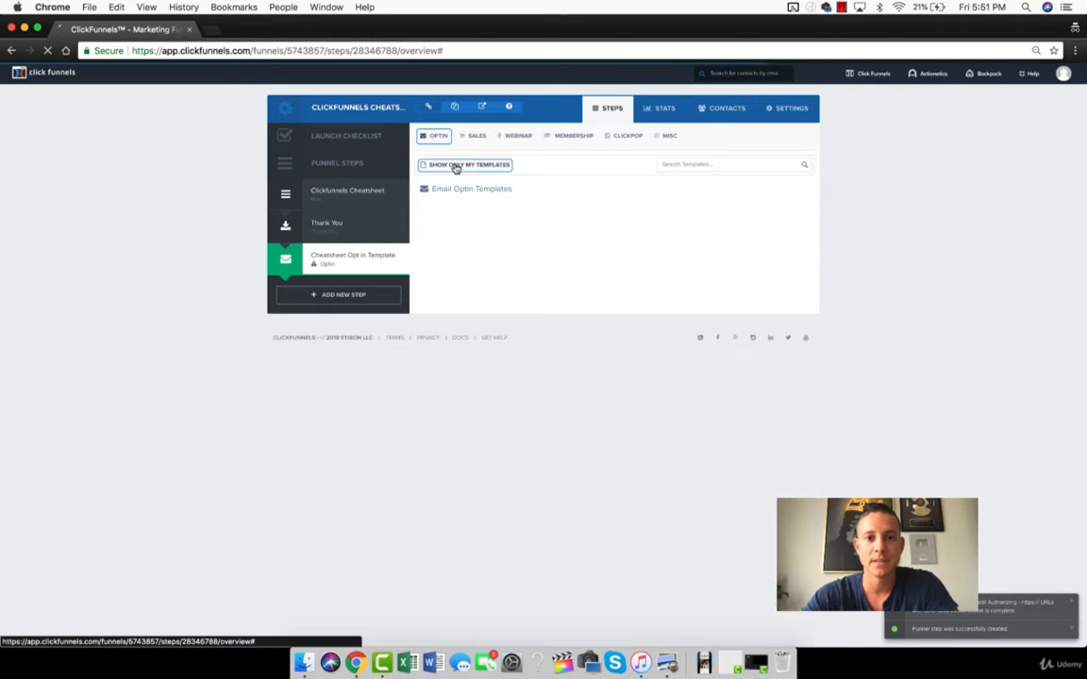
Look through the Email Optin templates and the Sales template categories for the saved cheatsheet page.
left_click(437, 137)
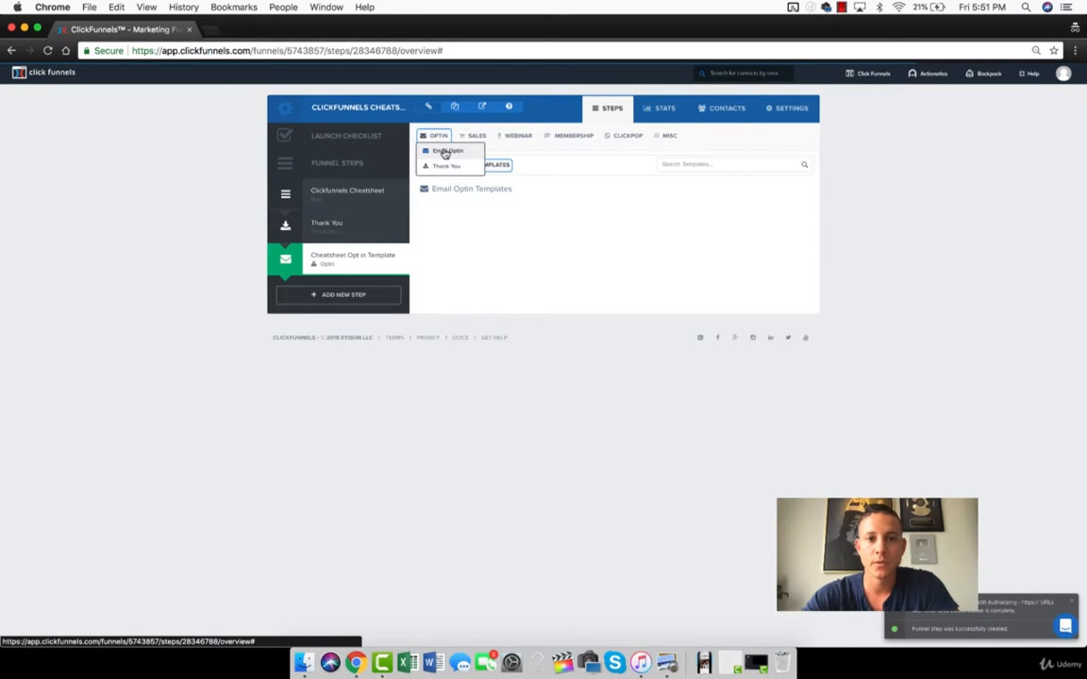
left_click(443, 152)
scroll(661, 315, "down", 5)
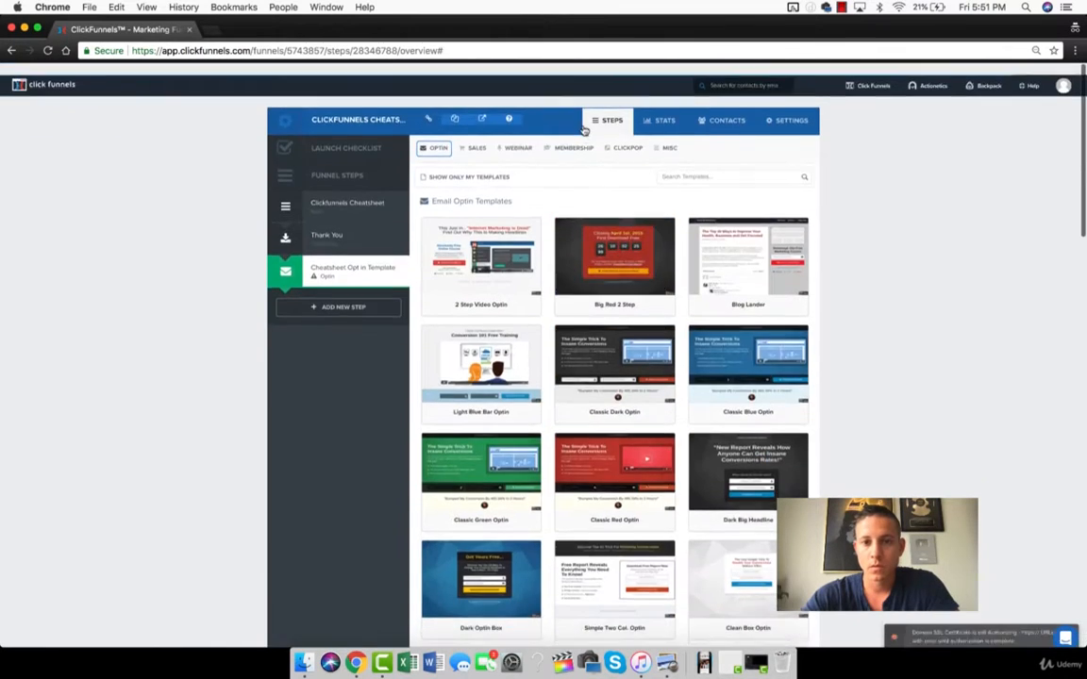
scroll(584, 132, "down", 1)
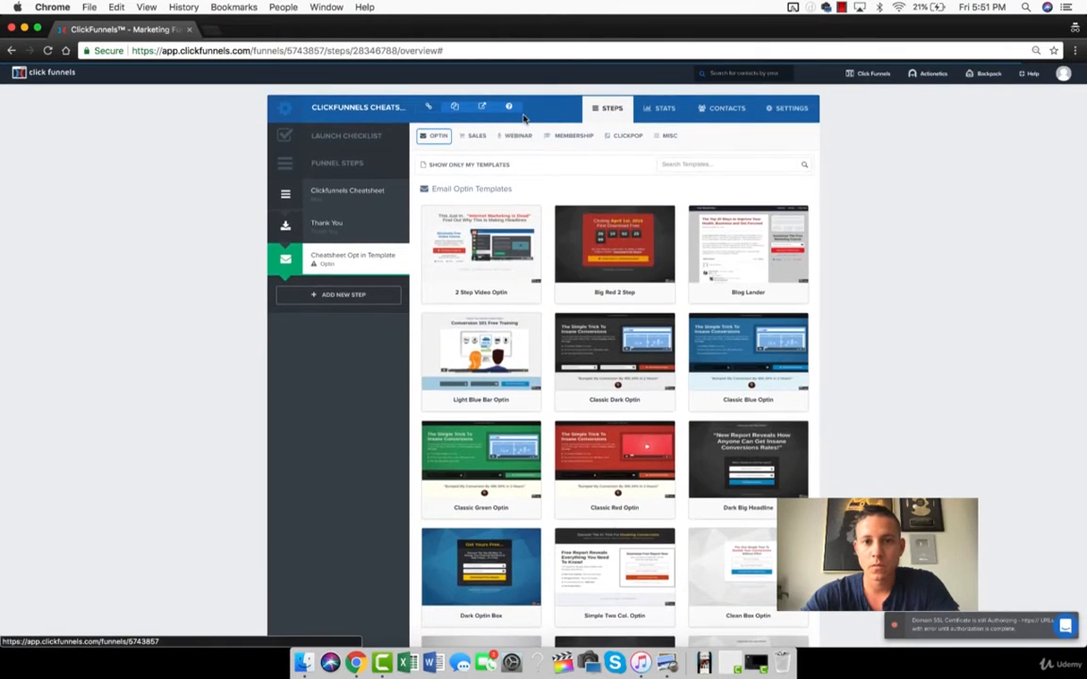
left_click(477, 135)
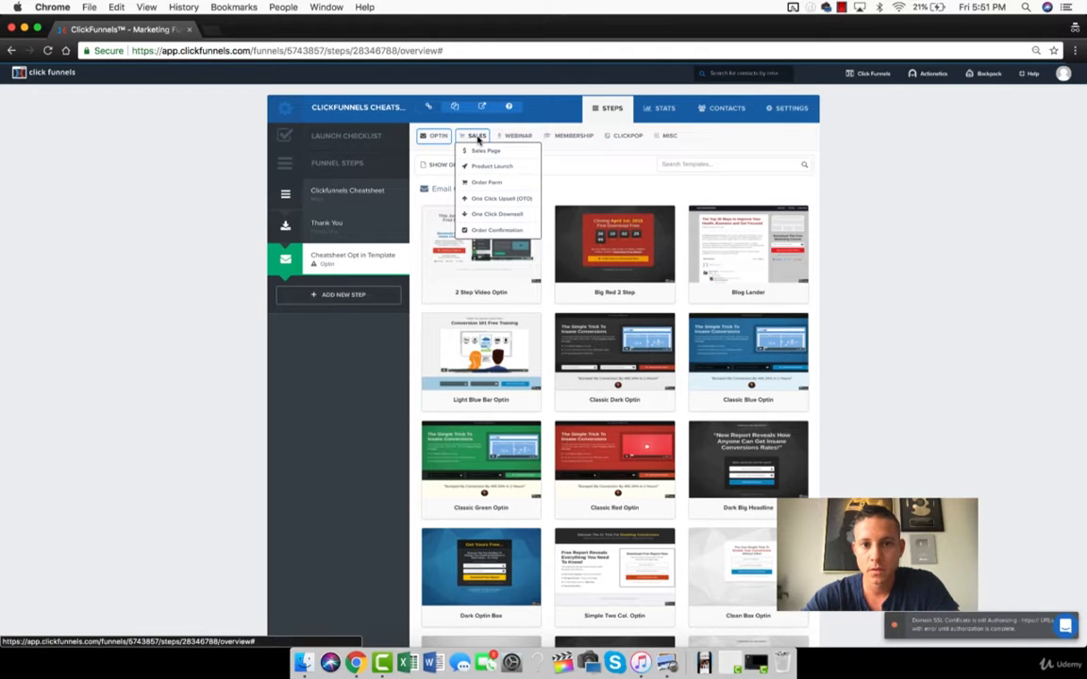
Filter the Misc templates to personal ones and select Cheatsheet Opt in for the new funnel step.
left_click(664, 137)
left_click(479, 165)
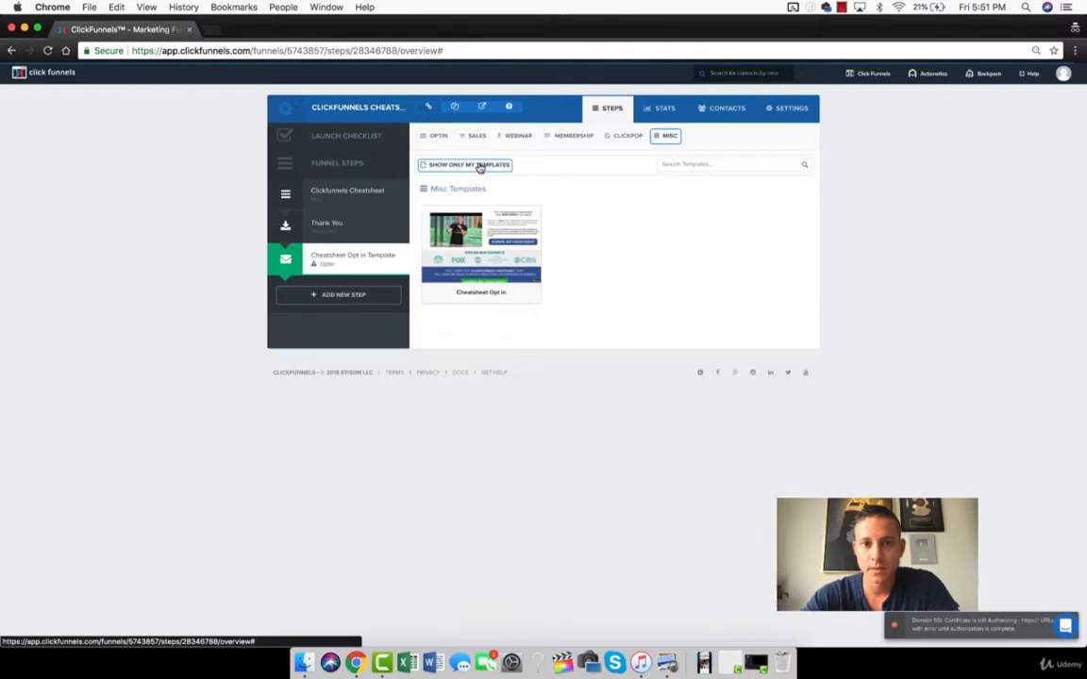
mouse_move(436, 210)
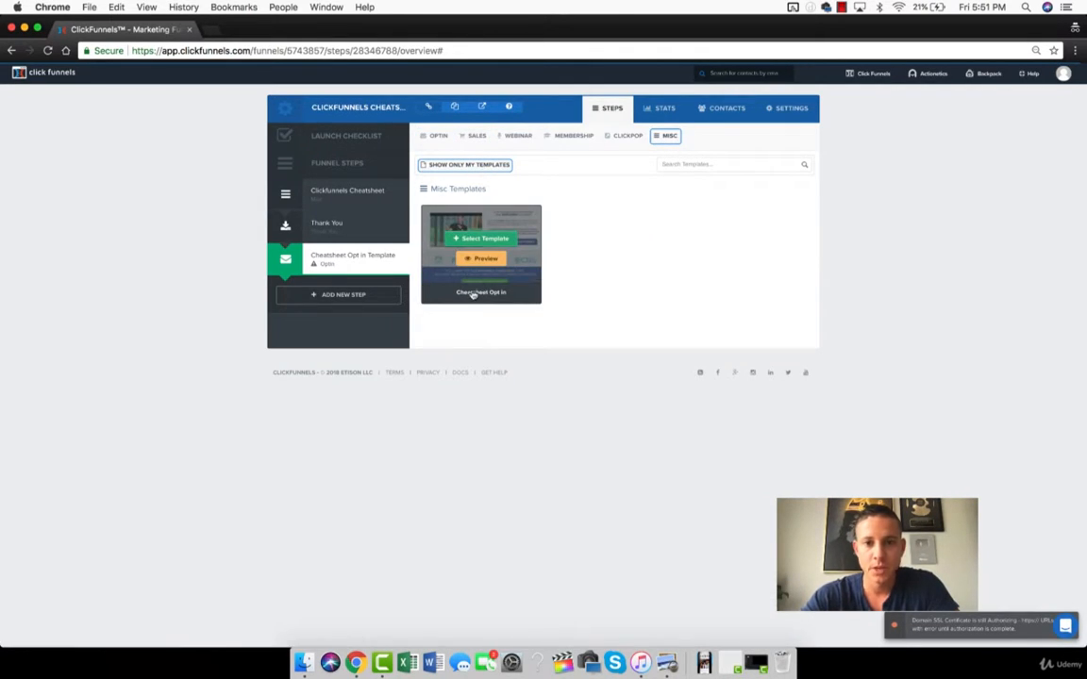
left_click(470, 240)
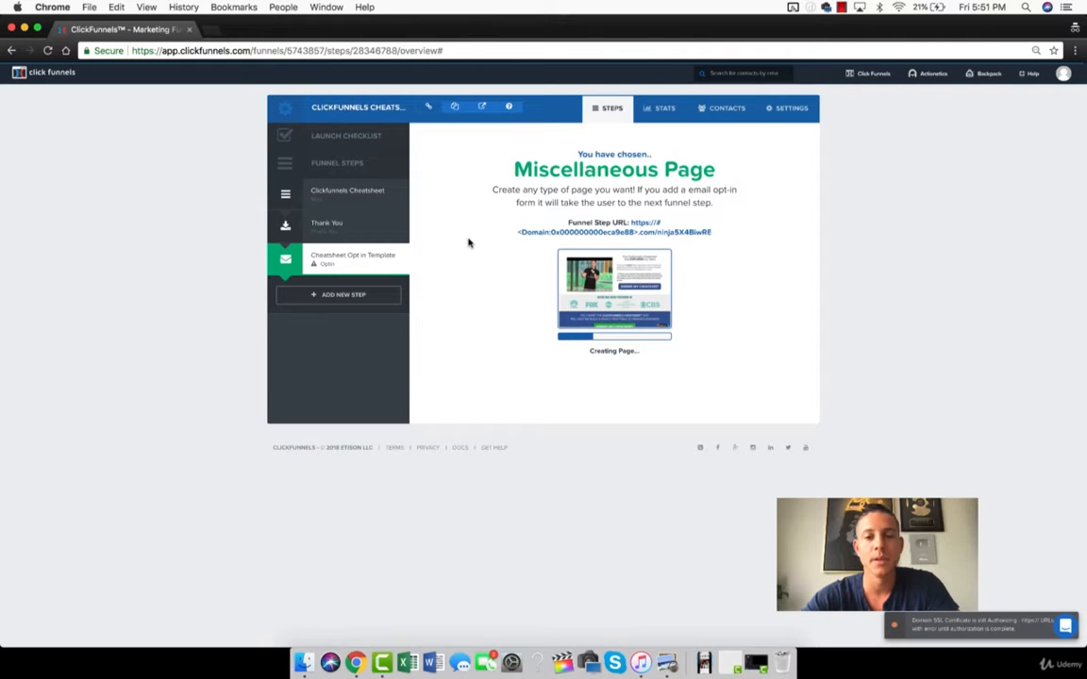